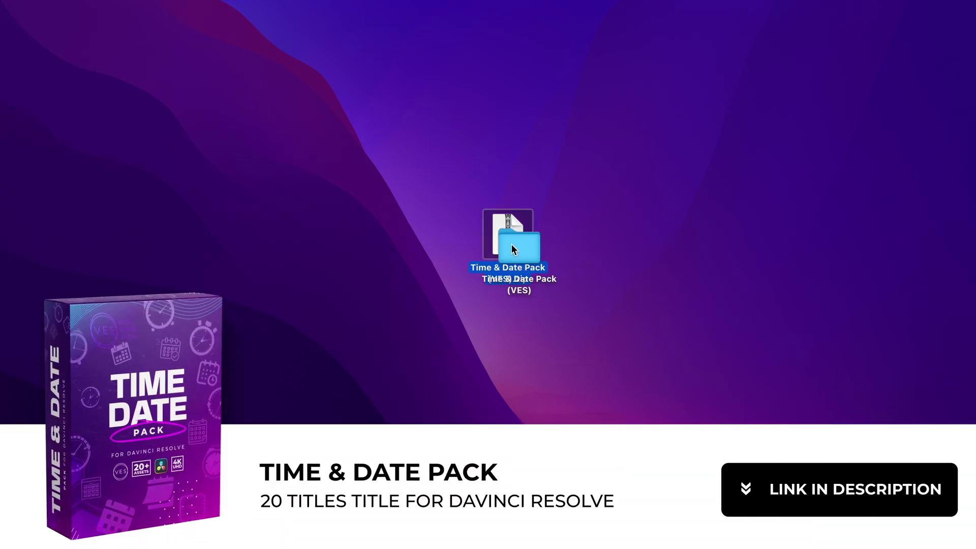
Step: Open the Time & Date Pack (VES) folder and preview the Licence and installation PDFs
{"action": "double_click", "coordinate": [515, 252]}
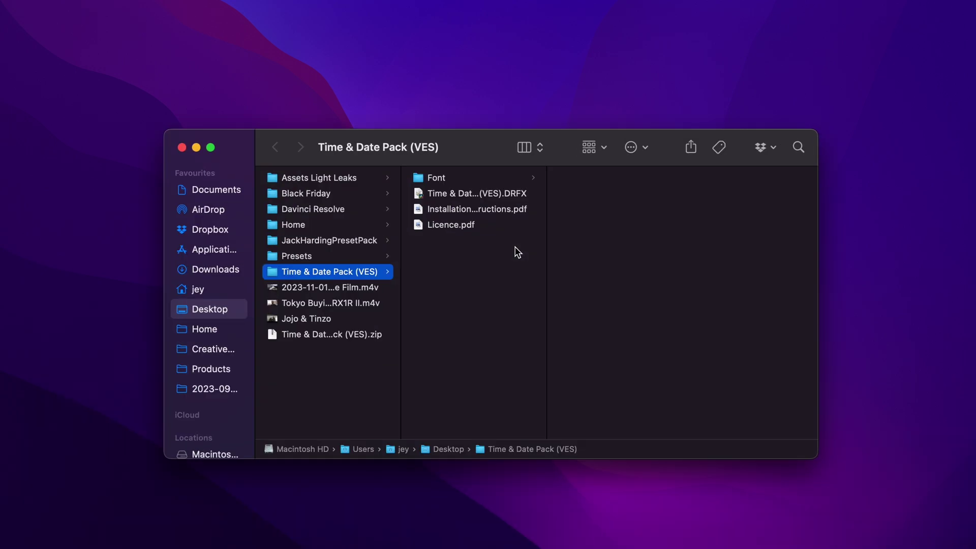
{"action": "left_click", "coordinate": [459, 230]}
{"action": "left_click", "coordinate": [458, 209]}
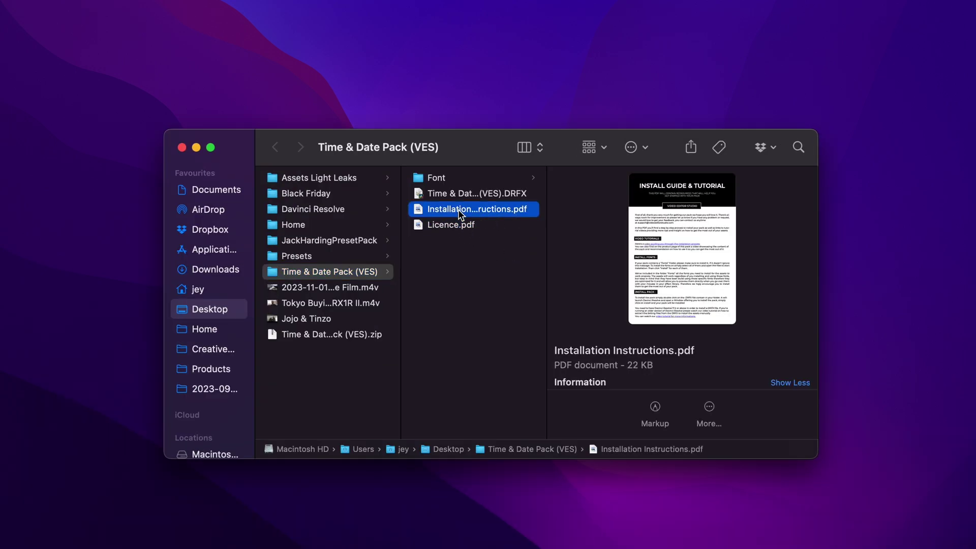
{"action": "left_click", "coordinate": [462, 194]}
Step: Inspect the 12 Roboto fonts in the Font folder, then open the .DRFX bundle to install it
{"action": "left_click", "coordinate": [456, 179]}
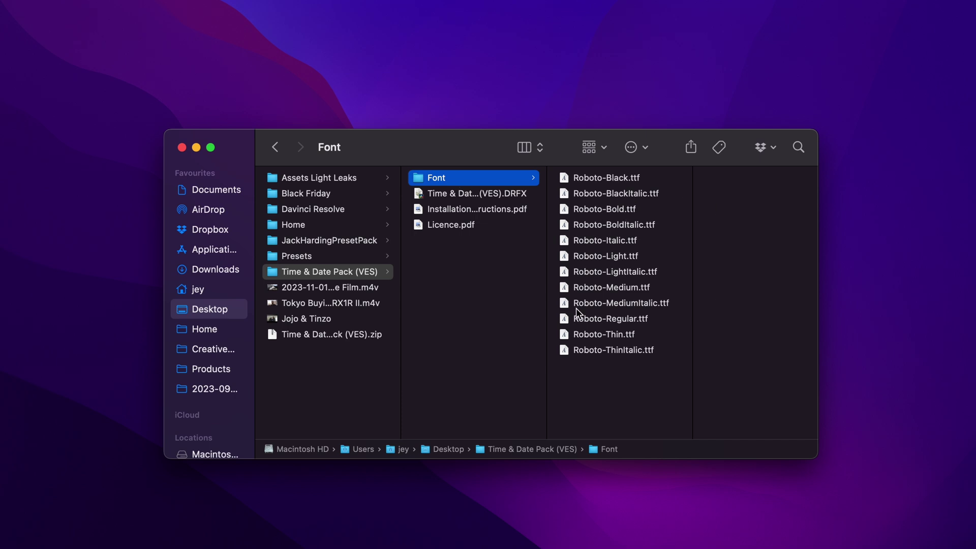
{"action": "left_click", "coordinate": [591, 181]}
{"action": "left_click", "coordinate": [544, 351], "text": "shift"}
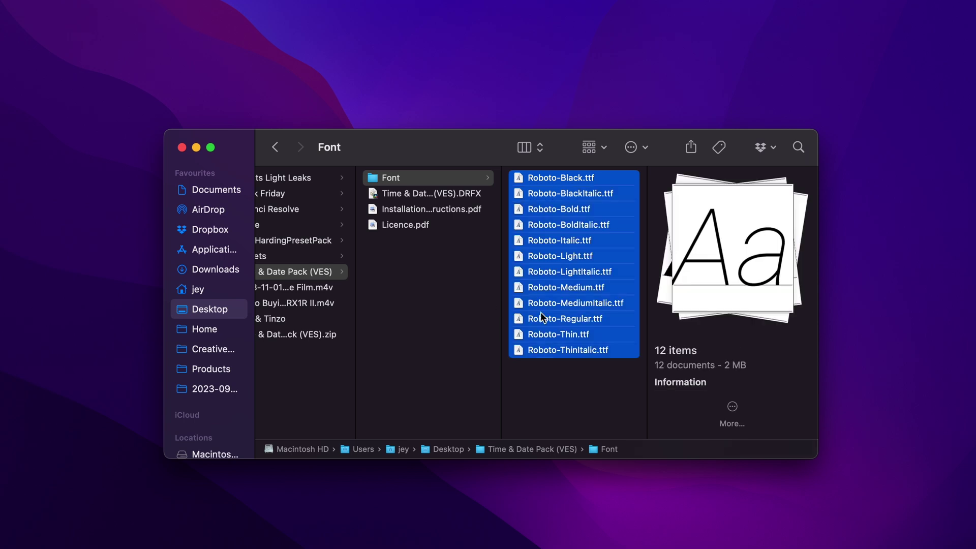
{"action": "left_click", "coordinate": [448, 198]}
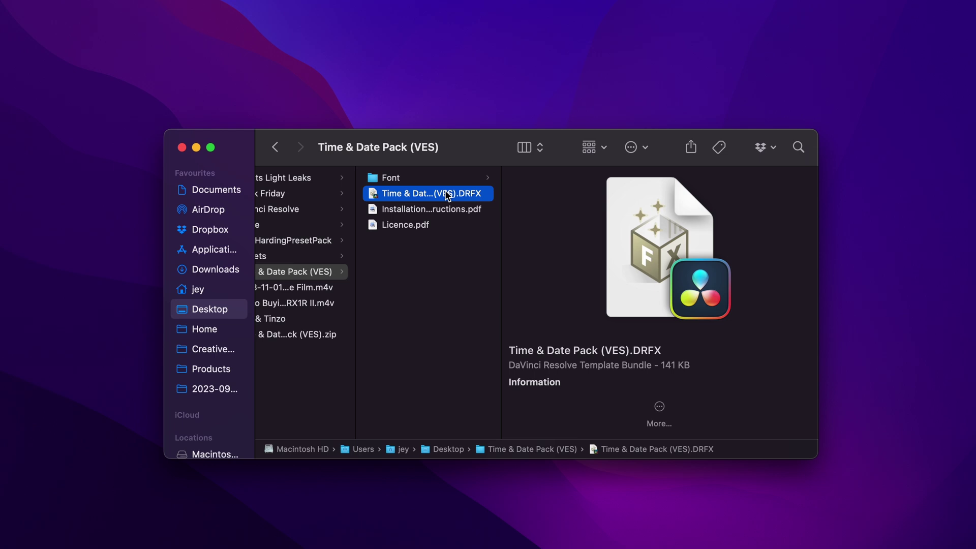
{"action": "double_click", "coordinate": [440, 194]}
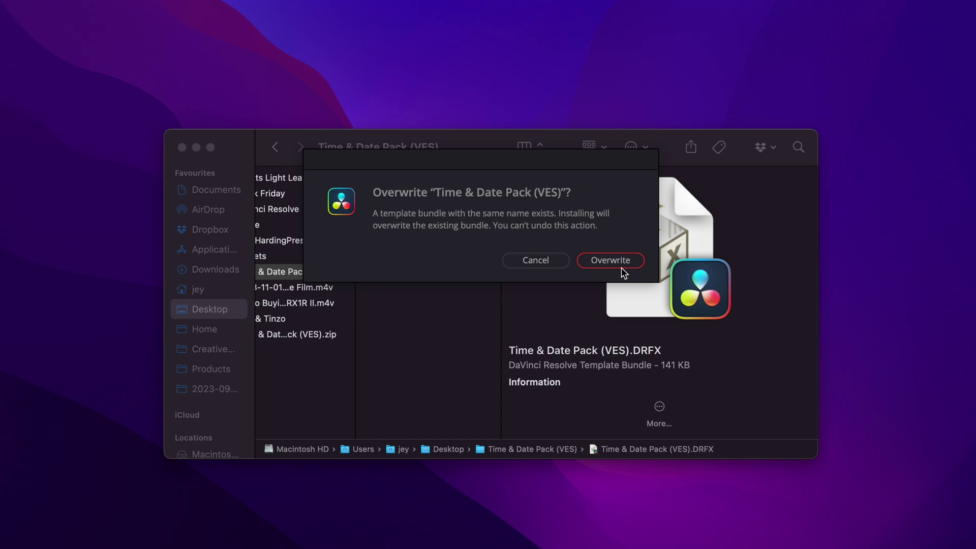
Step: Overwrite the existing bundle and list the Time & Date Pack titles under Video Editor Studio
{"action": "left_click", "coordinate": [611, 260]}
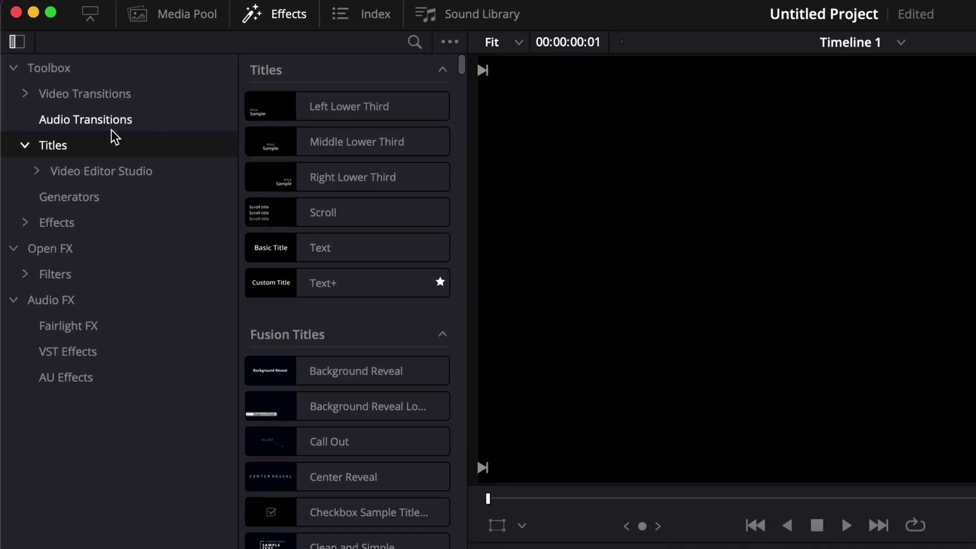
{"action": "left_click", "coordinate": [34, 169]}
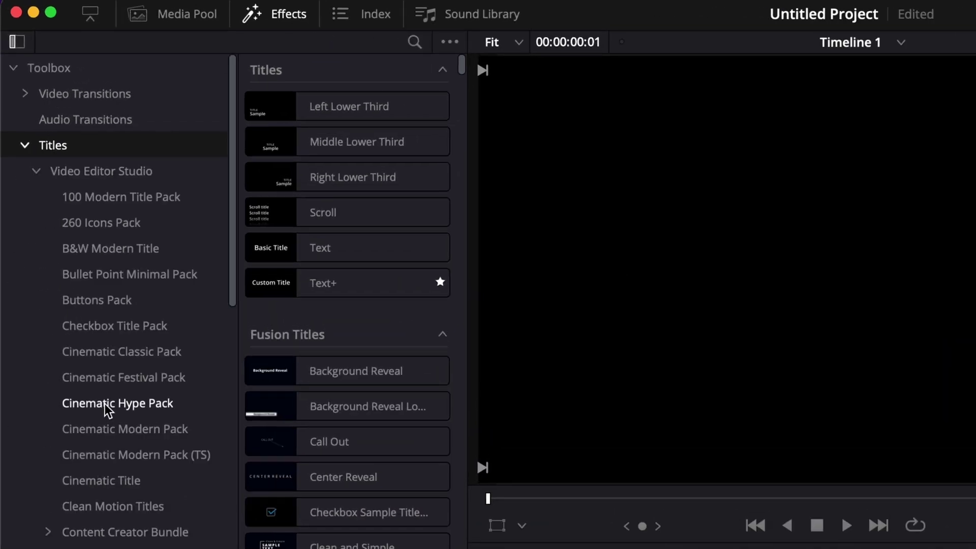
{"action": "scroll", "coordinate": [105, 448], "scroll_direction": "down", "scroll_amount": 10}
{"action": "scroll", "coordinate": [104, 410], "scroll_direction": "down", "scroll_amount": 5}
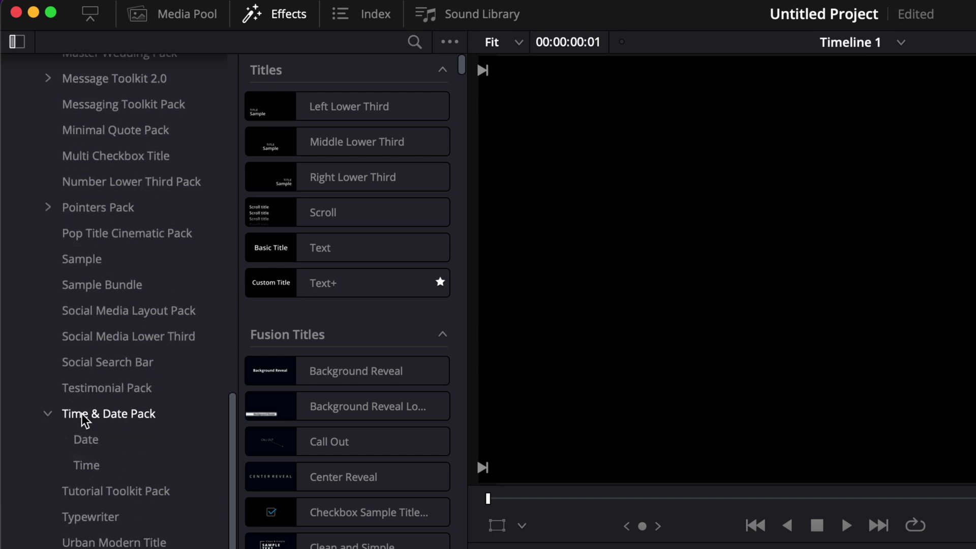
{"action": "left_click", "coordinate": [124, 422]}
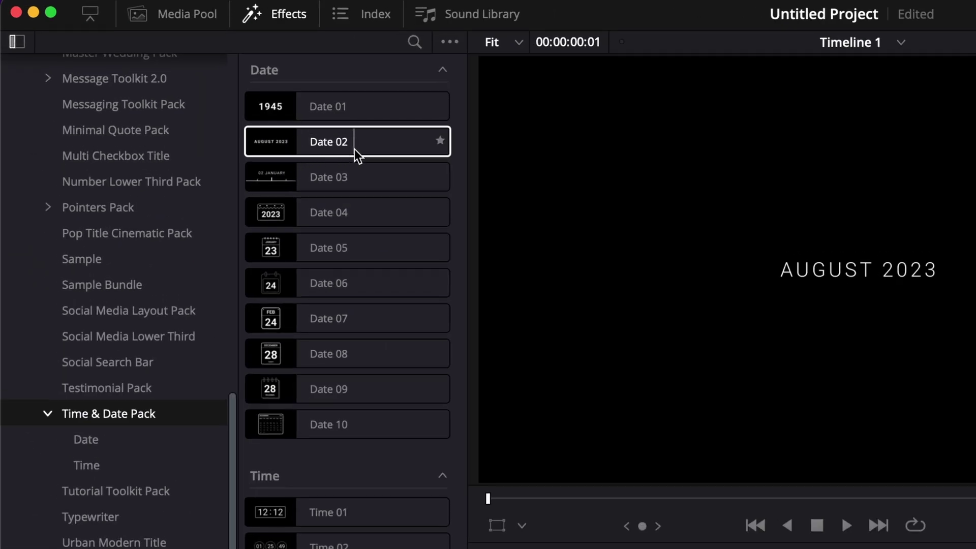
Step: Place the Date 02 title at the start of Video 1 and scrub its animation
{"action": "left_click", "coordinate": [205, 85]}
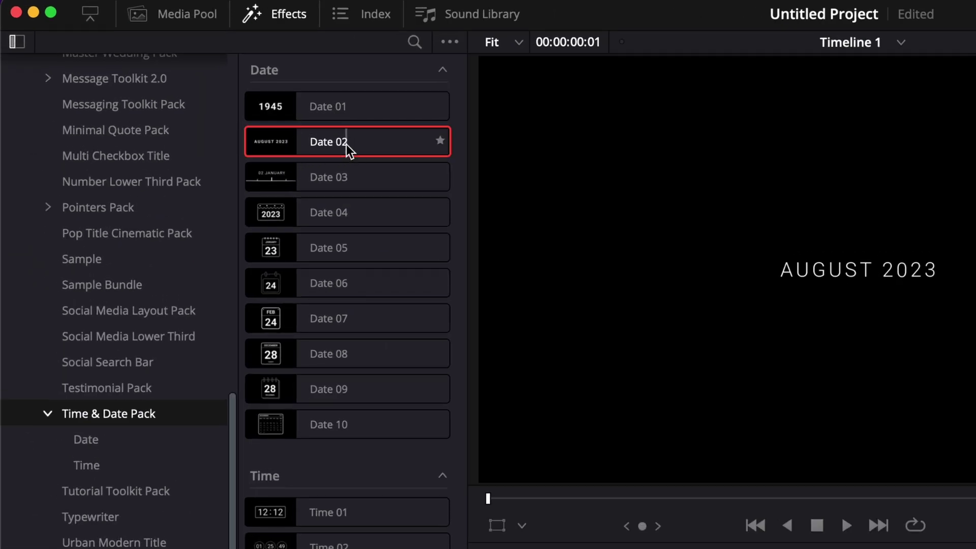
{"action": "left_click_drag", "start_coordinate": [346, 144], "coordinate": [700, 548]}
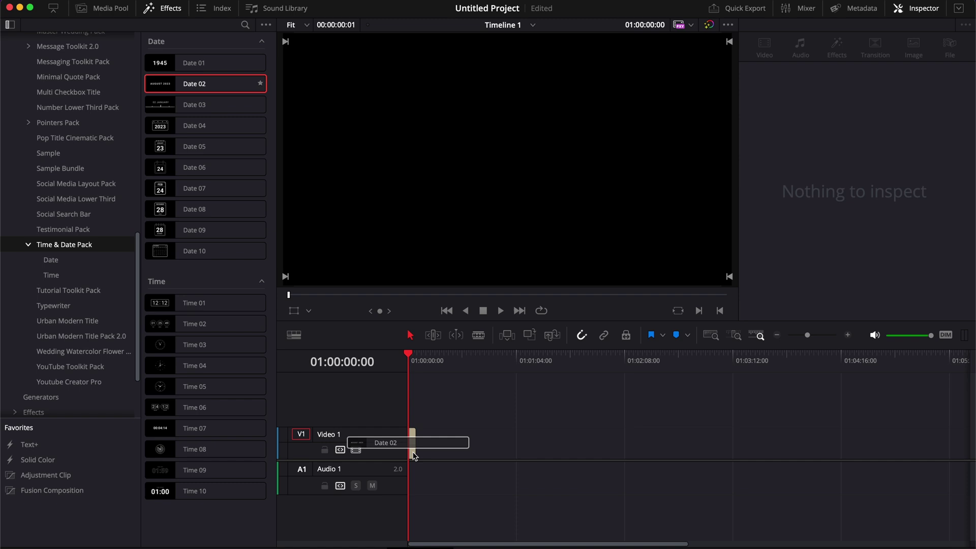
{"action": "left_click_drag", "start_coordinate": [415, 456], "coordinate": [414, 456]}
{"action": "scroll", "coordinate": [414, 454], "scroll_direction": "up", "scroll_amount": 5}
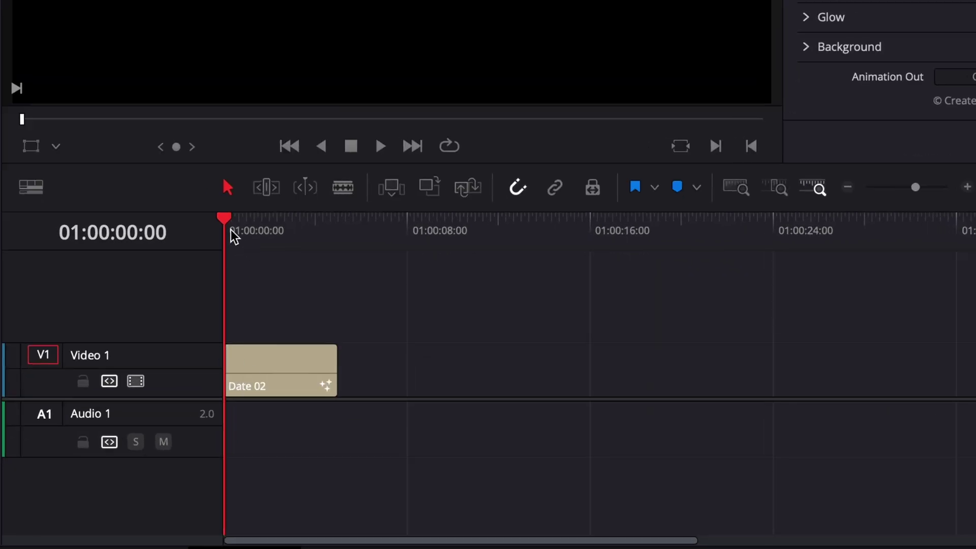
{"action": "left_click_drag", "start_coordinate": [231, 233], "coordinate": [319, 248]}
Step: Extend the Date 02 clip to about 11 seconds and play its intro and outro
{"action": "left_click", "coordinate": [331, 369]}
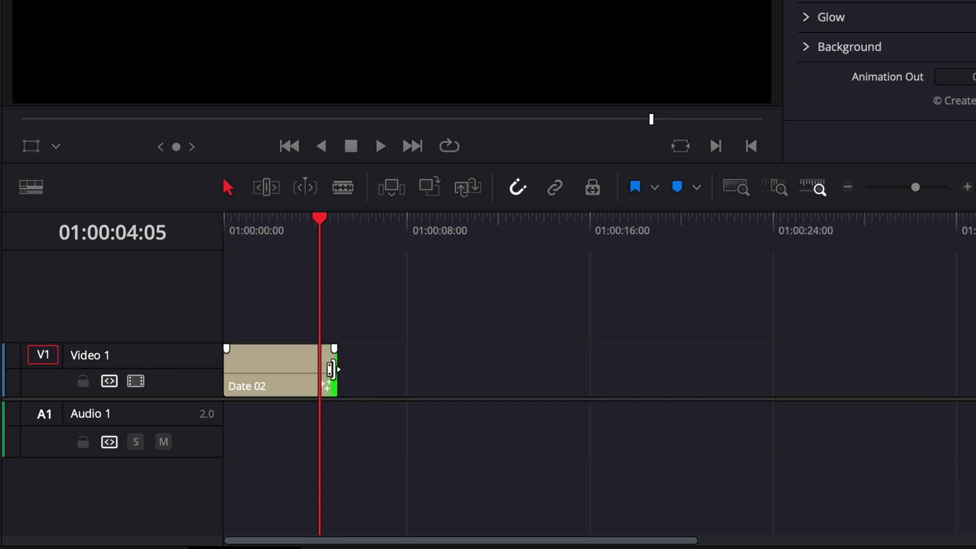
{"action": "left_click_drag", "start_coordinate": [332, 369], "coordinate": [469, 392]}
{"action": "left_click", "coordinate": [249, 229]}
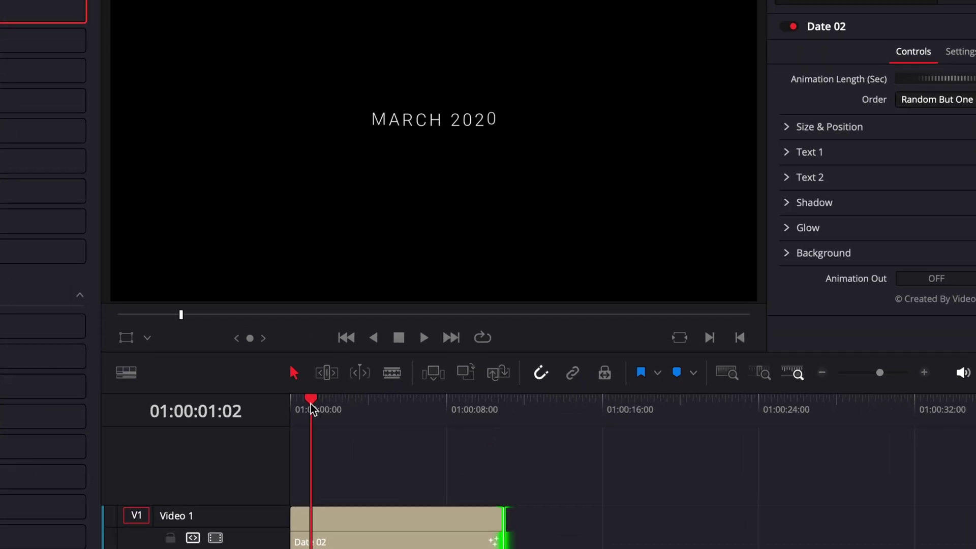
{"action": "key", "text": "space"}
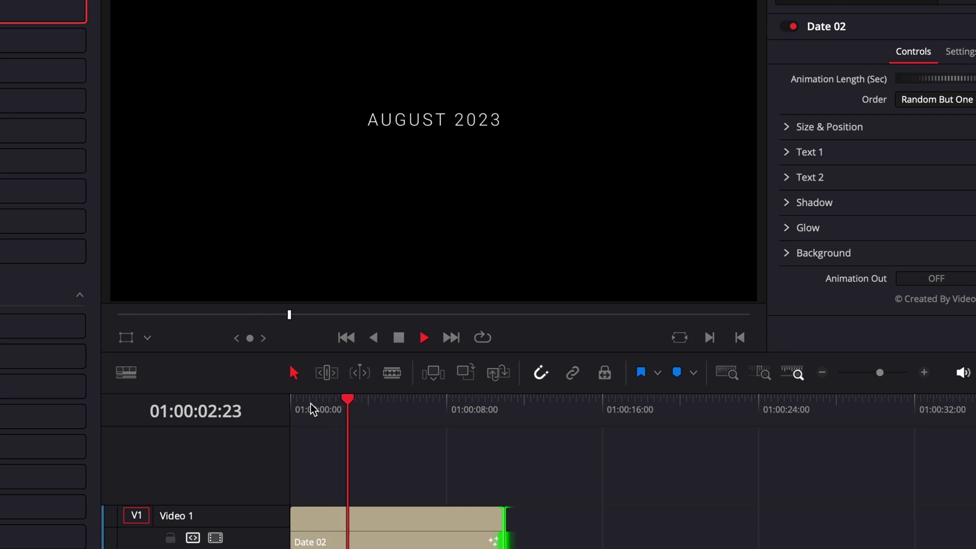
{"action": "key", "text": "space"}
{"action": "left_click", "coordinate": [473, 410]}
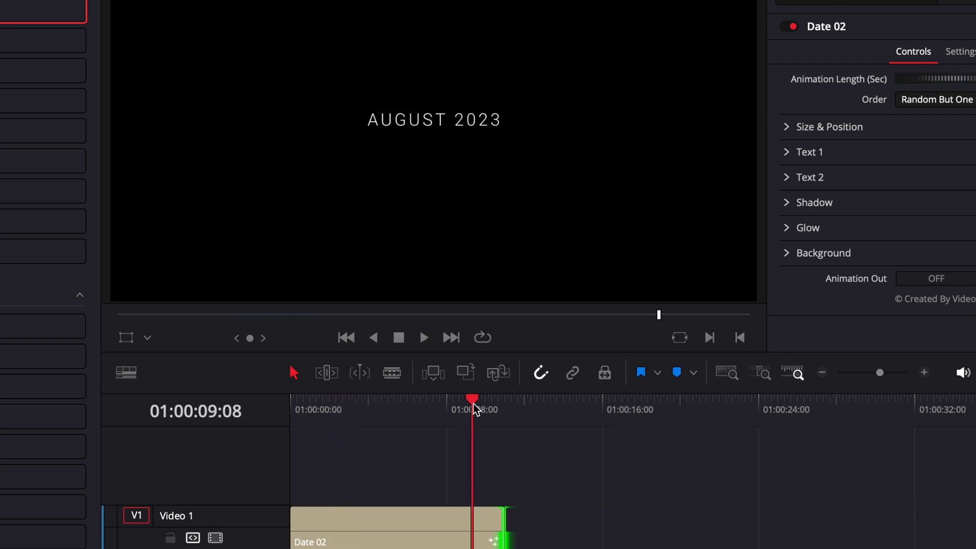
{"action": "key", "text": "space"}
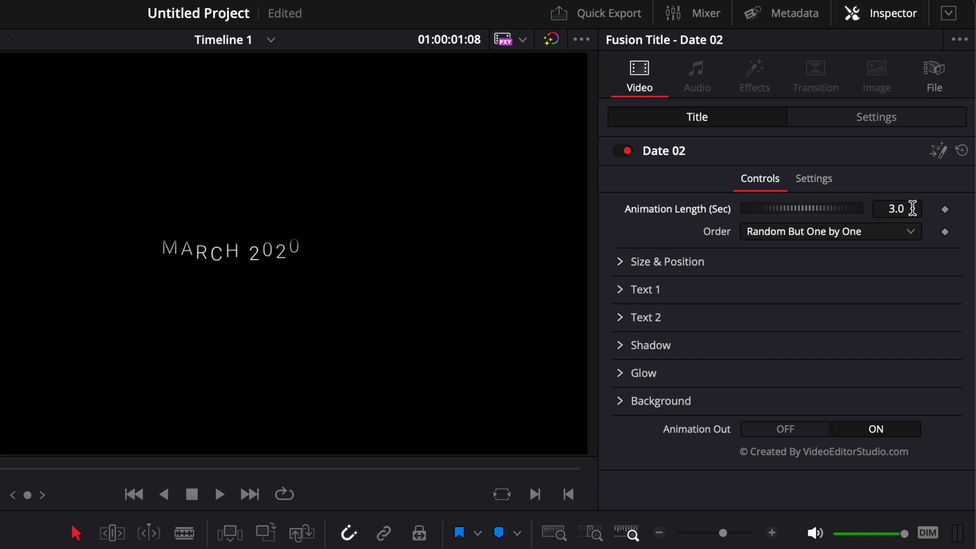
Step: Set Date 02's Animation Length to 1.0 and replay the shorter animation
{"action": "left_click", "coordinate": [913, 208]}
{"action": "type", "text": "1"}
{"action": "key", "text": "Return"}
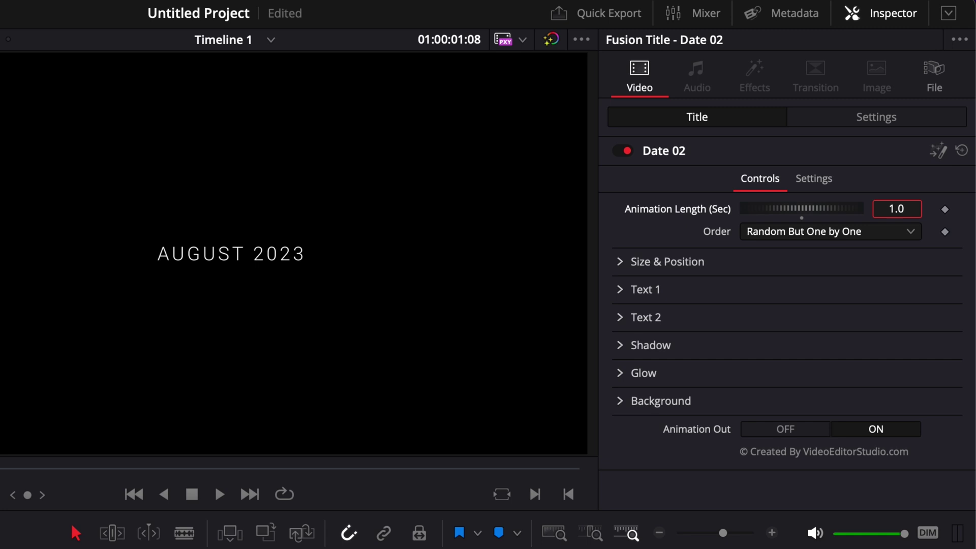
{"action": "key", "text": "space"}
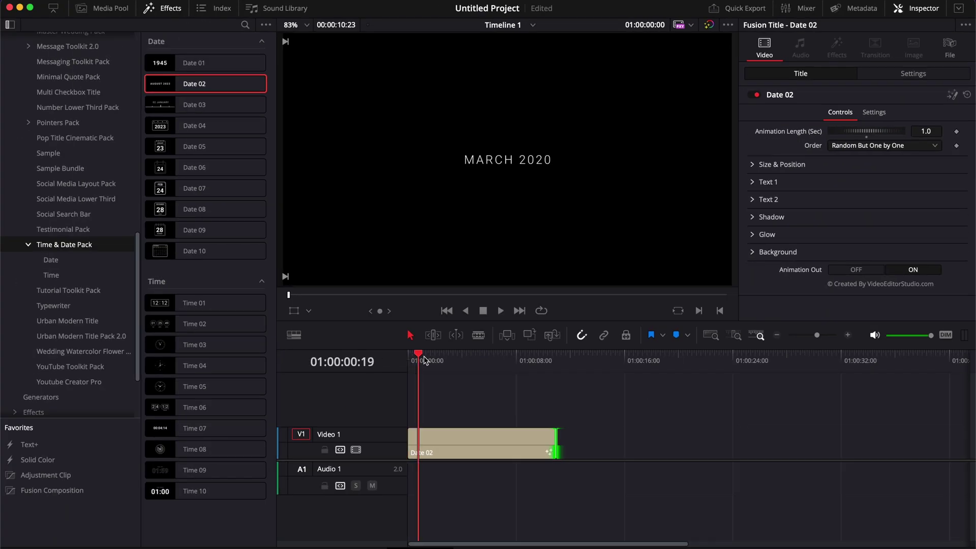
{"action": "left_click", "coordinate": [410, 357]}
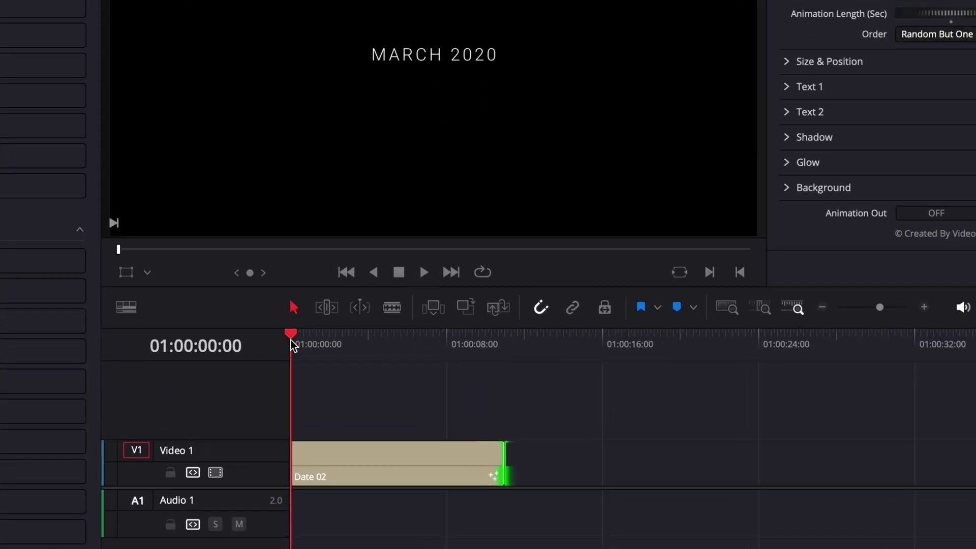
Step: Add a short fade-in to the Date 02 clip and play it back
{"action": "left_click_drag", "start_coordinate": [292, 446], "coordinate": [306, 446]}
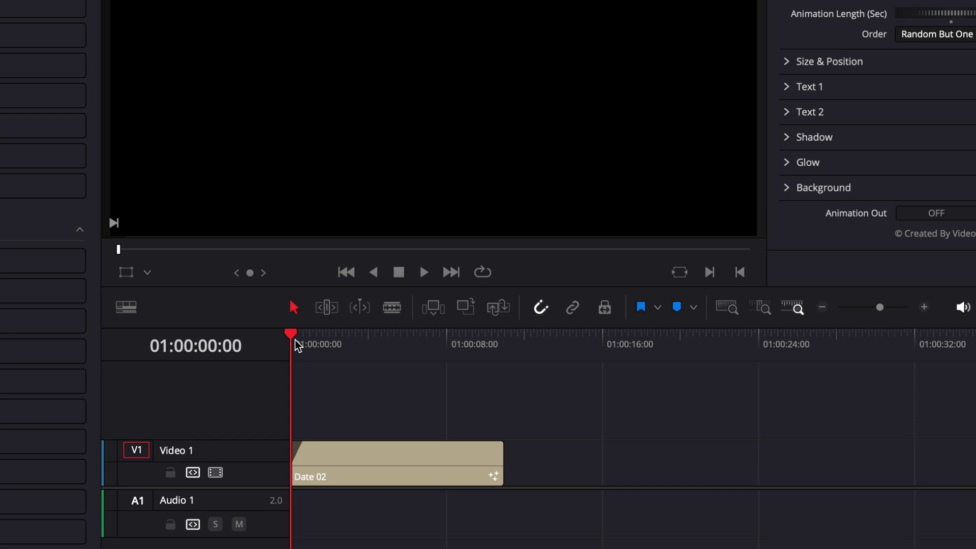
{"action": "key", "text": "space"}
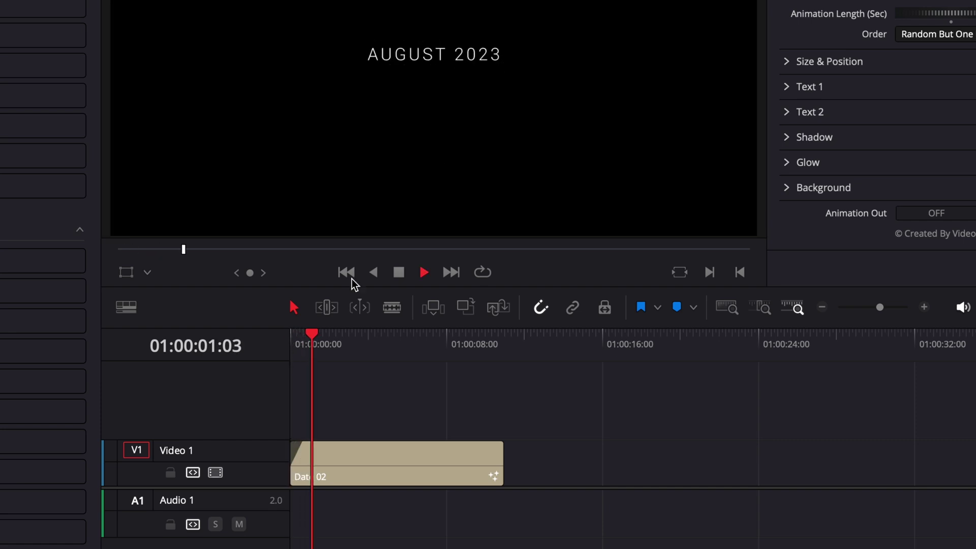
{"action": "key", "text": "space"}
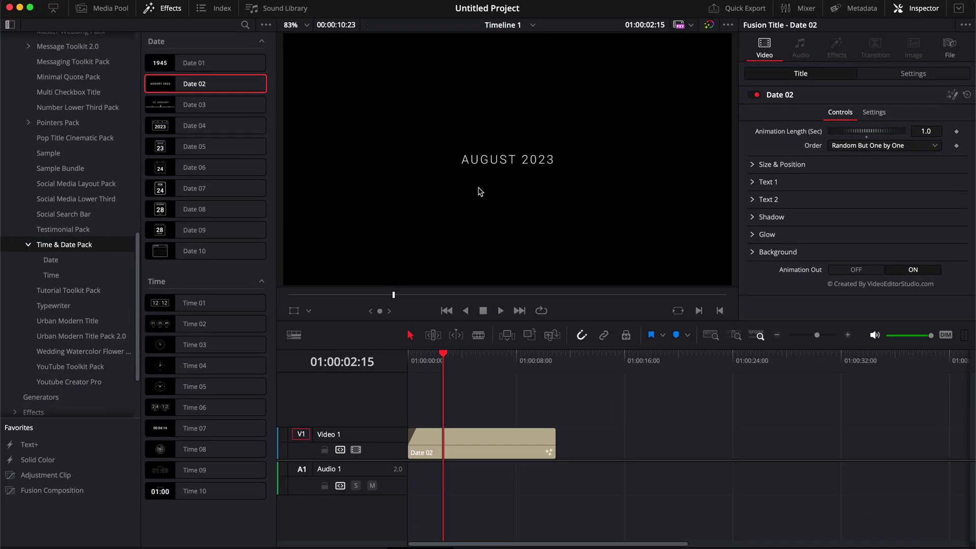
Step: Change Date 02's letter Order to Left to Right and preview it from the start
{"action": "left_click", "coordinate": [866, 148]}
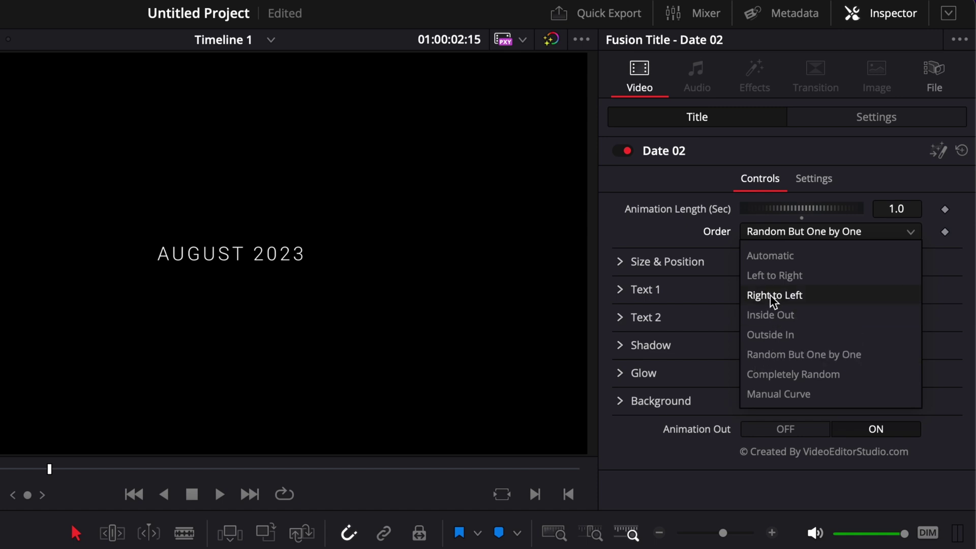
{"action": "left_click", "coordinate": [770, 277]}
{"action": "key", "text": "Home"}
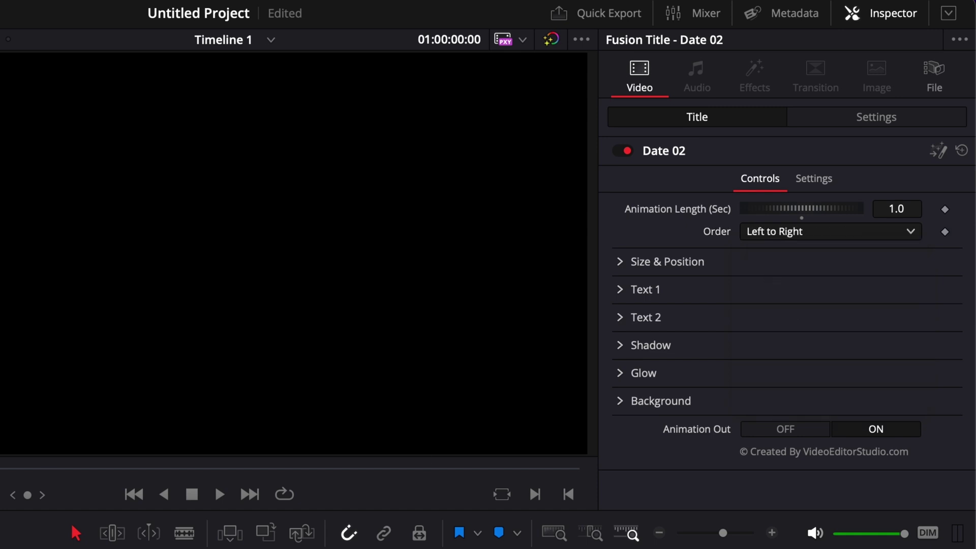
{"action": "key", "text": "space"}
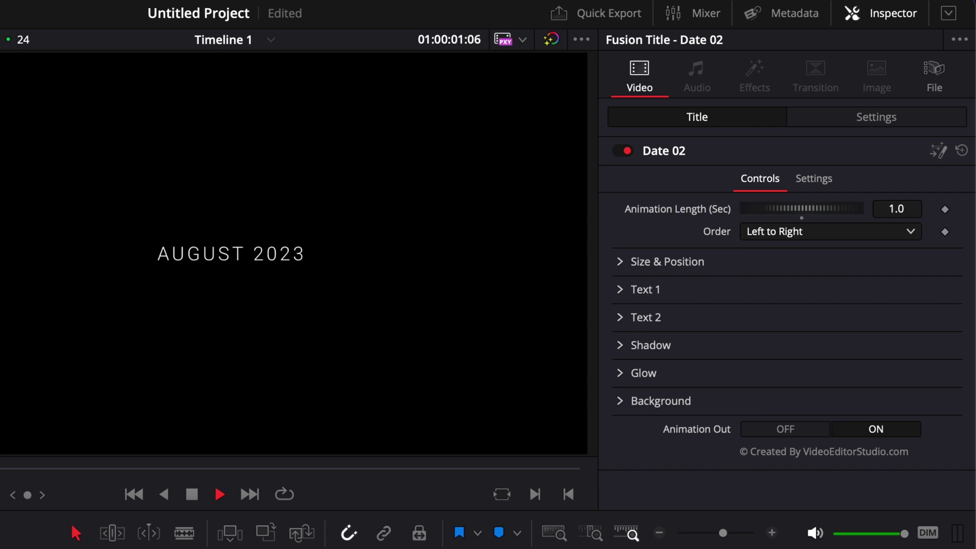
{"action": "key", "text": "space"}
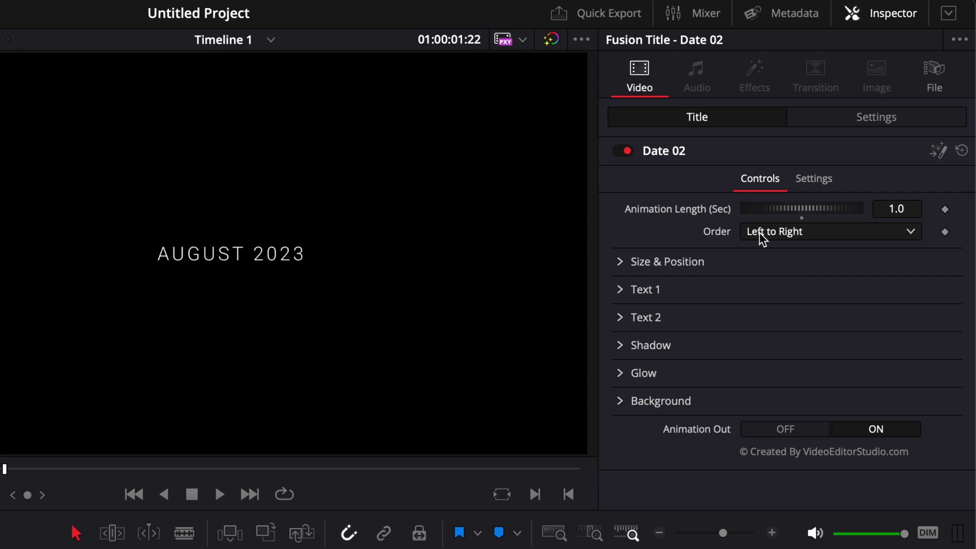
{"action": "left_click", "coordinate": [621, 261]}
{"action": "left_click", "coordinate": [620, 261]}
{"action": "left_click", "coordinate": [621, 290]}
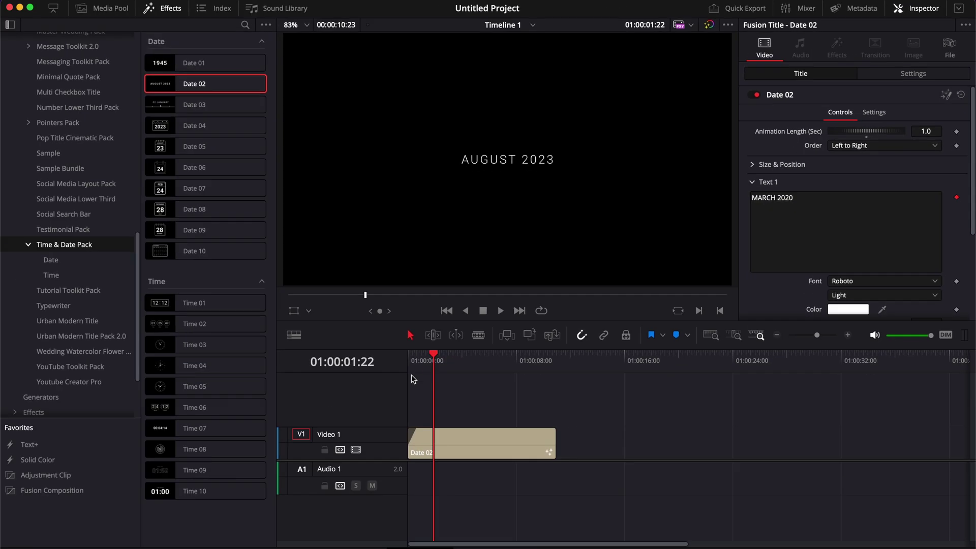
{"action": "left_click", "coordinate": [417, 362]}
{"action": "key", "text": "space"}
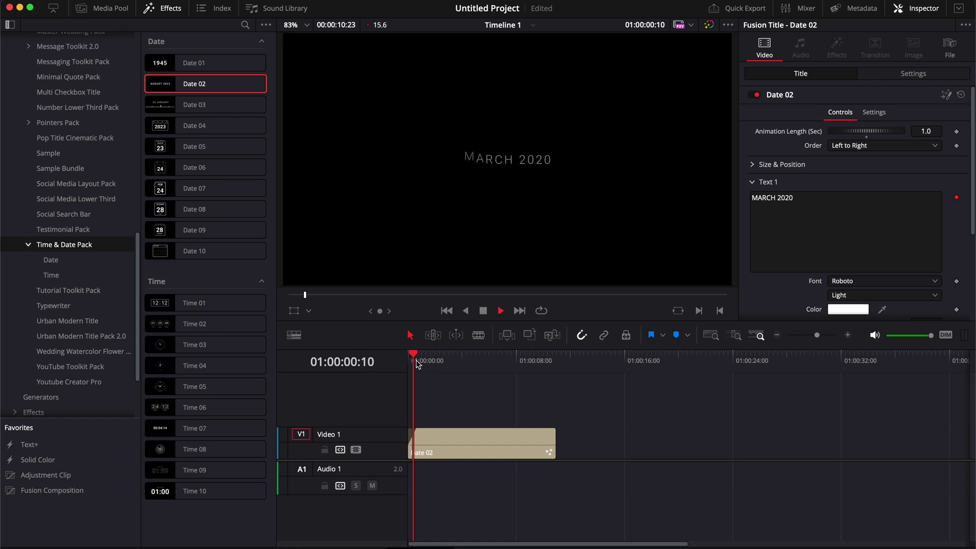
{"action": "key", "text": "space"}
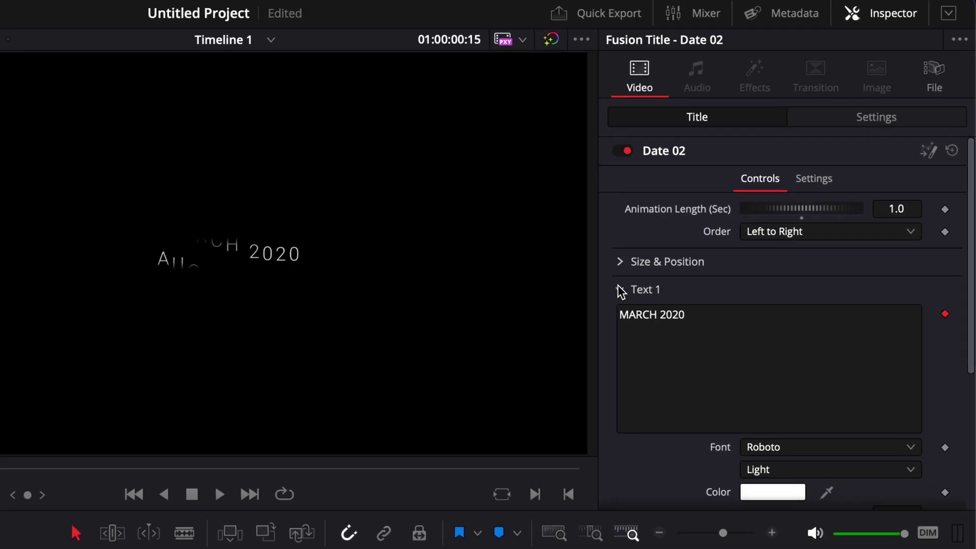
{"action": "left_click", "coordinate": [619, 288]}
{"action": "left_click", "coordinate": [619, 316]}
{"action": "scroll", "coordinate": [668, 400], "scroll_direction": "down", "scroll_amount": 3}
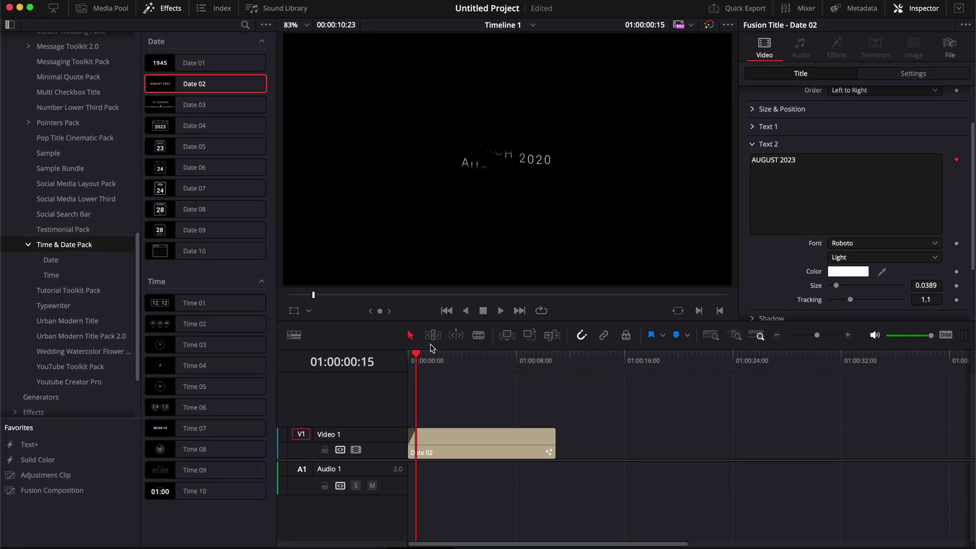
{"action": "key", "text": "space"}
{"action": "key", "text": "space"}
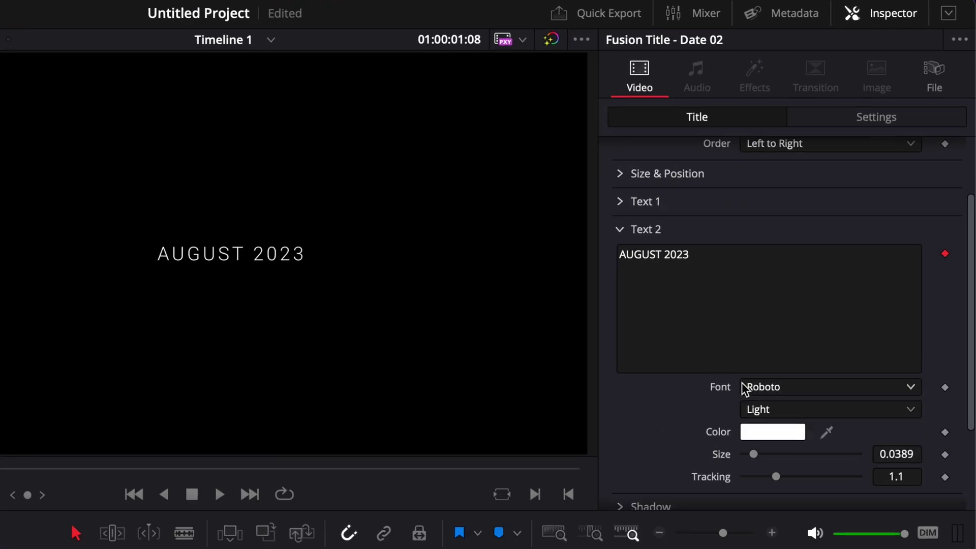
{"action": "scroll", "coordinate": [831, 241], "scroll_direction": "down", "scroll_amount": 3}
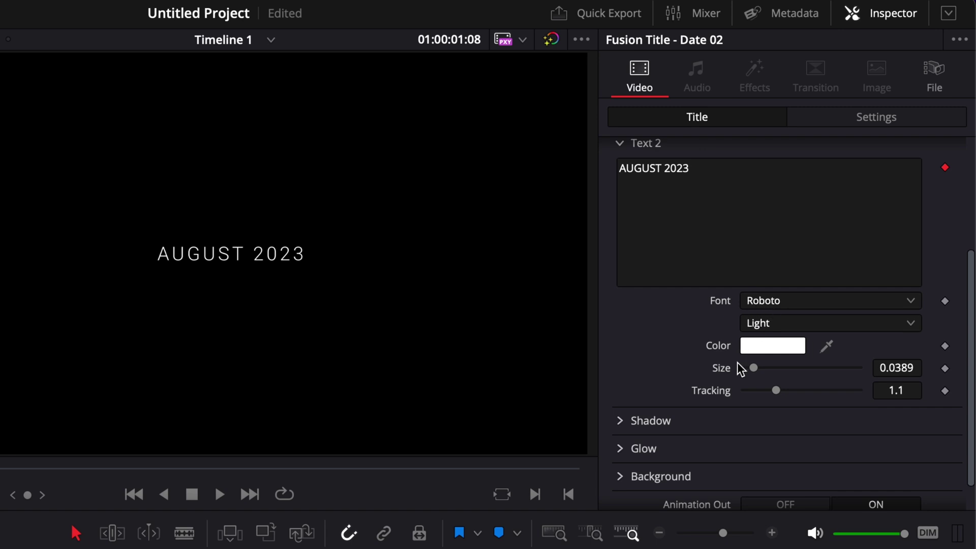
{"action": "scroll", "coordinate": [712, 379], "scroll_direction": "up", "scroll_amount": 2}
{"action": "left_click", "coordinate": [621, 203]}
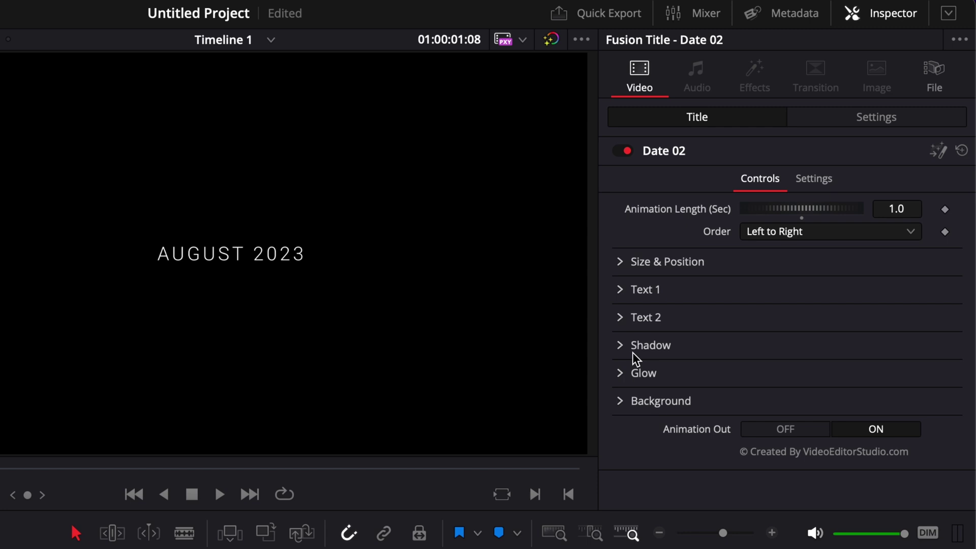
{"action": "left_click", "coordinate": [620, 350]}
{"action": "left_click", "coordinate": [621, 351]}
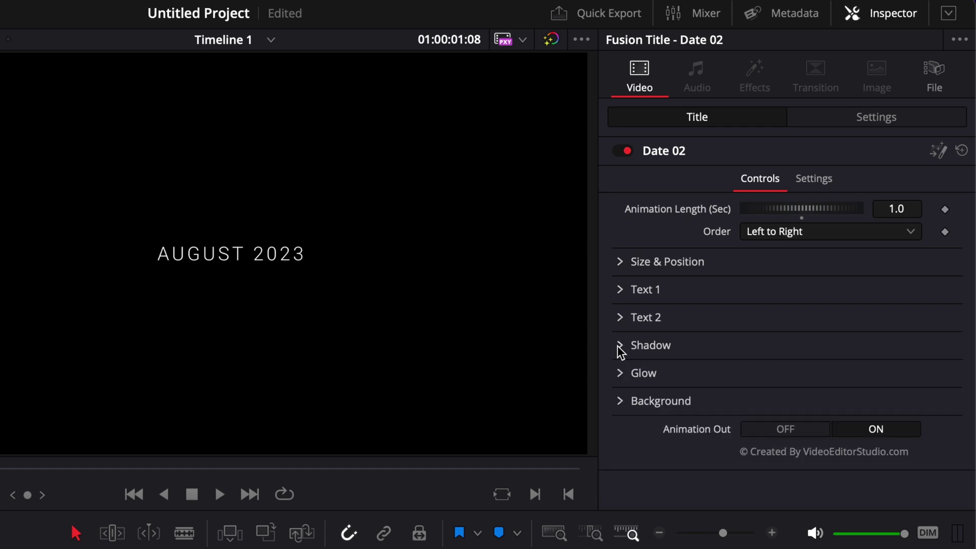
{"action": "left_click", "coordinate": [620, 379]}
{"action": "left_click", "coordinate": [620, 379]}
{"action": "left_click", "coordinate": [620, 403]}
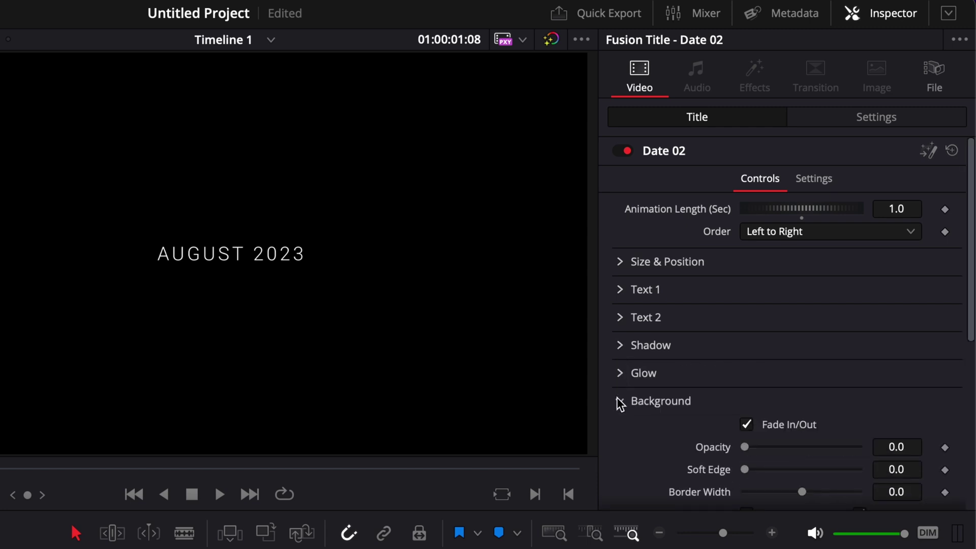
{"action": "left_click", "coordinate": [620, 403]}
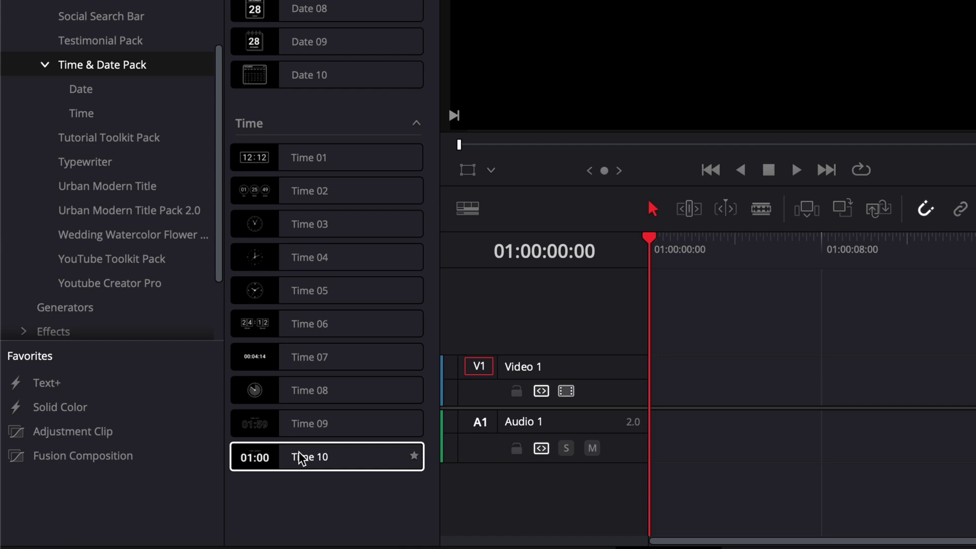
Step: Drop the Time 10 title at the start of Video 1 and preview its TIME SPENT counter
{"action": "left_click_drag", "start_coordinate": [301, 458], "coordinate": [651, 388]}
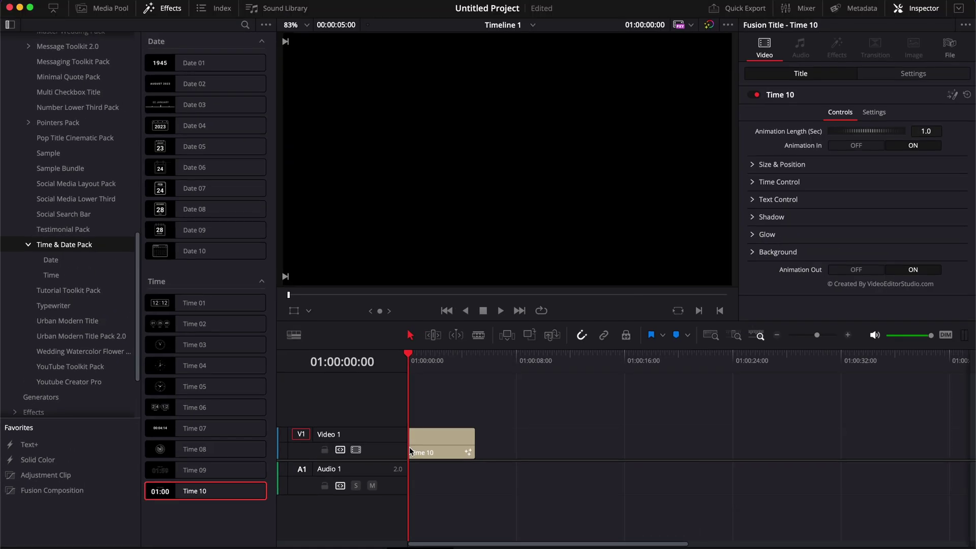
{"action": "key", "text": "space"}
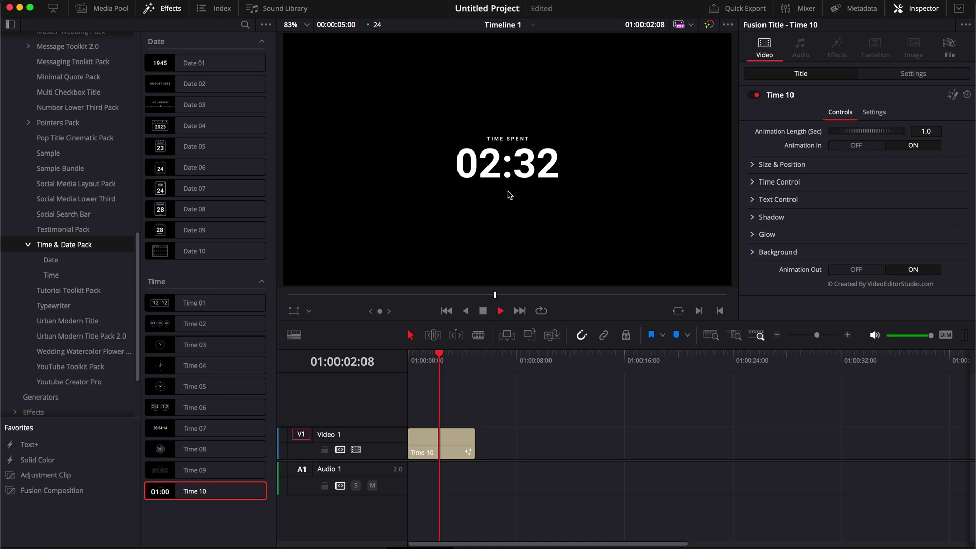
{"action": "key", "text": "space"}
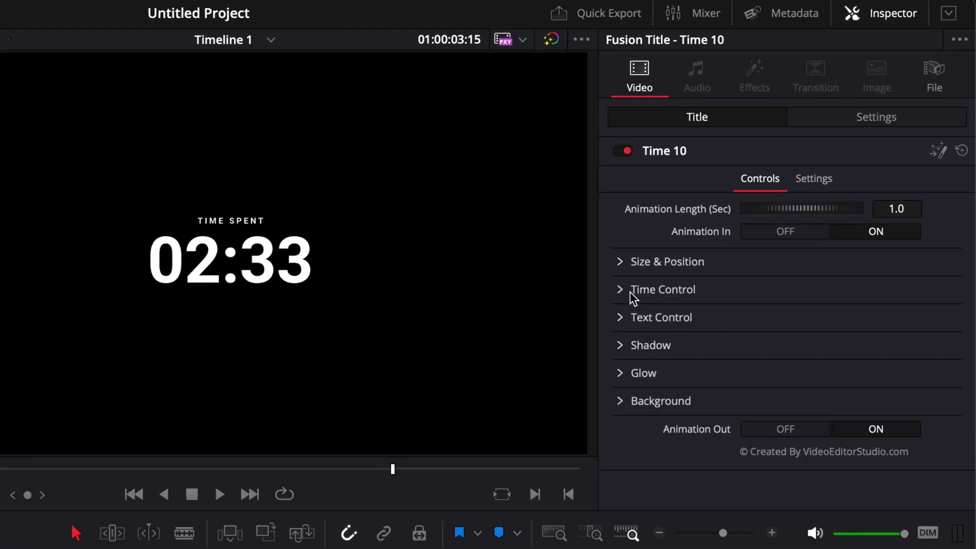
Step: Under Time Control, set the timer to 15 minutes and 10 seconds, then replay from the start
{"action": "left_click", "coordinate": [621, 293]}
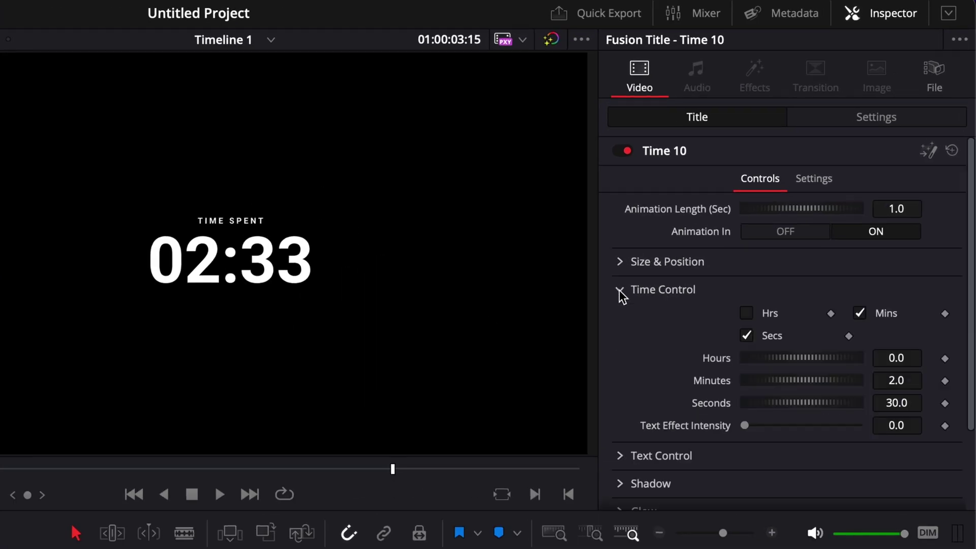
{"action": "scroll", "coordinate": [665, 353], "scroll_direction": "down", "scroll_amount": 1}
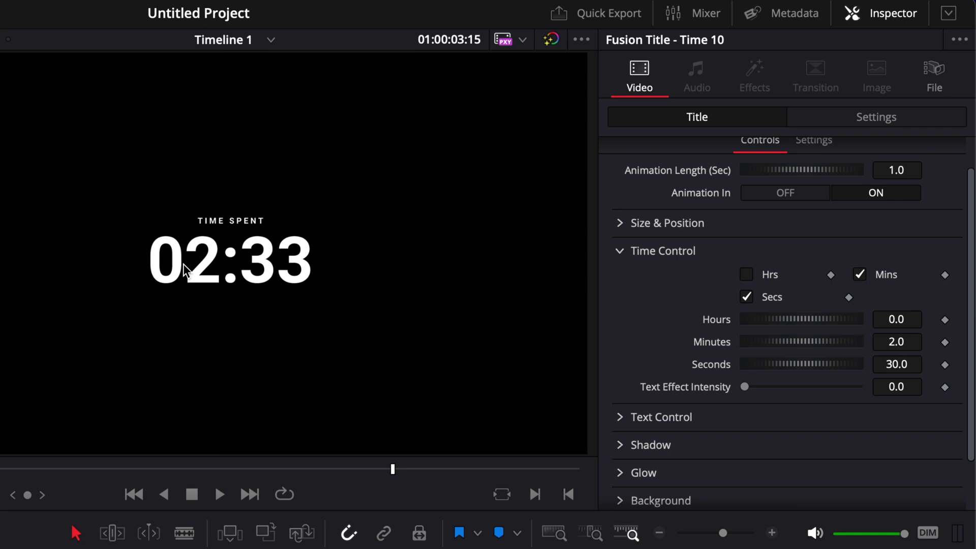
{"action": "left_click", "coordinate": [915, 348]}
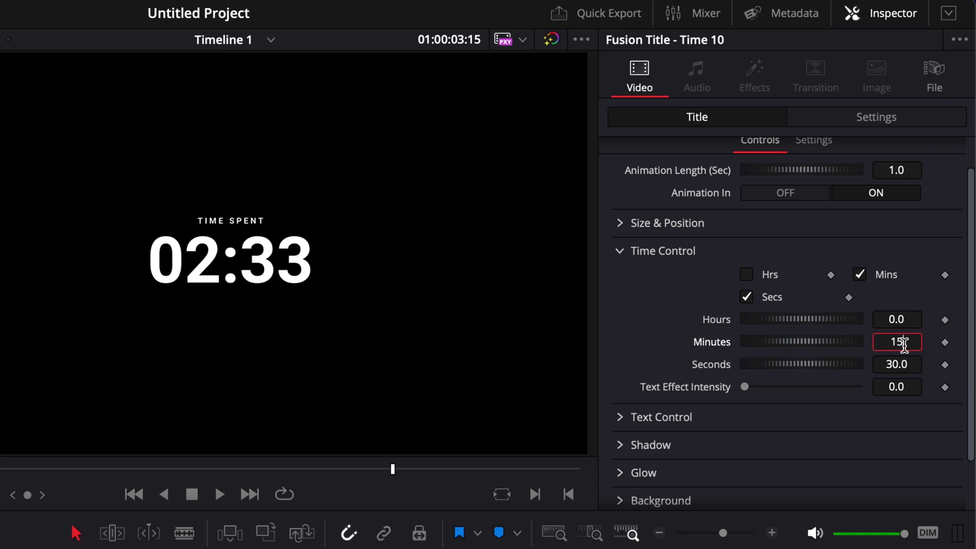
{"action": "type", "text": "15"}
{"action": "key", "text": "Return"}
{"action": "left_click", "coordinate": [896, 365]}
{"action": "type", "text": "10"}
{"action": "key", "text": "Return"}
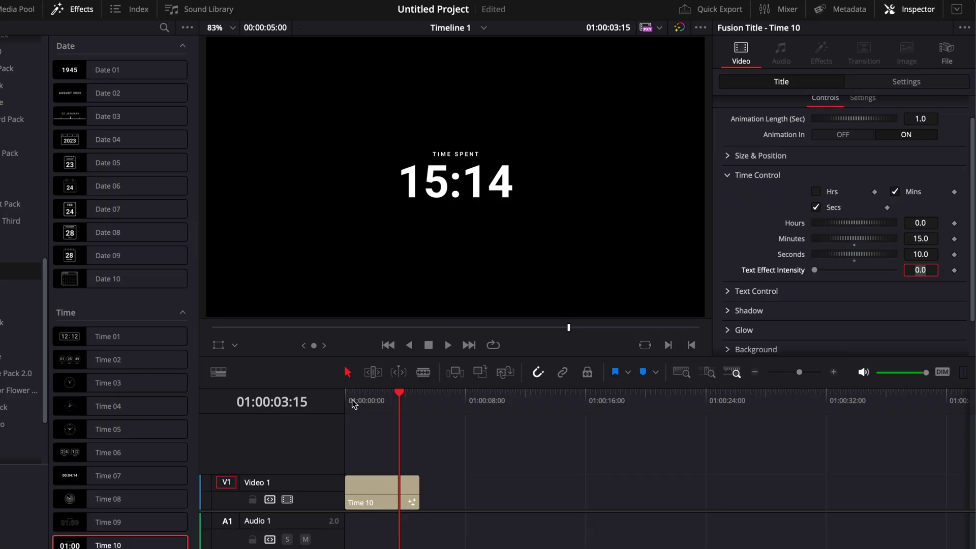
{"action": "key", "text": "Home"}
{"action": "key", "text": "space"}
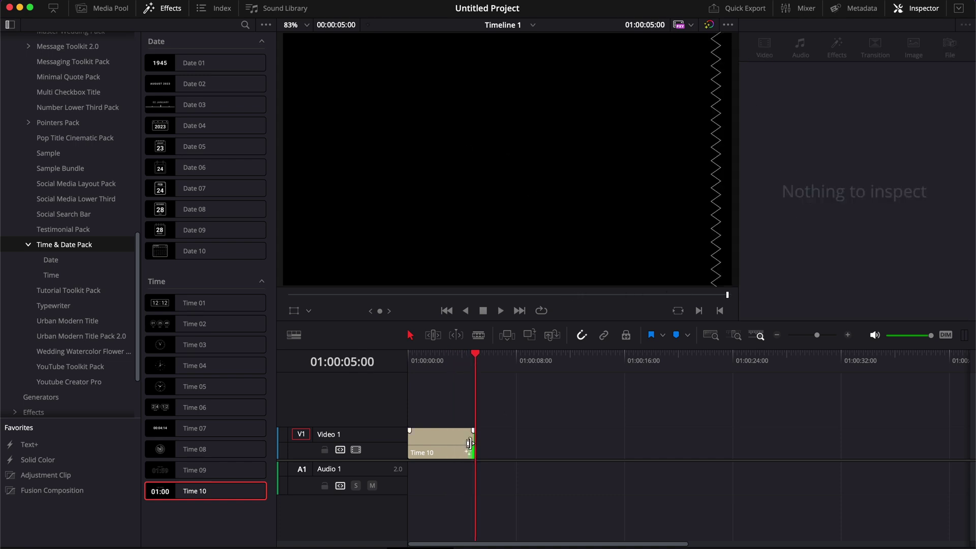
Step: Lengthen the Time 10 clip to about 36 seconds and play it
{"action": "key", "text": "Home"}
{"action": "left_click_drag", "start_coordinate": [468, 441], "coordinate": [895, 427]}
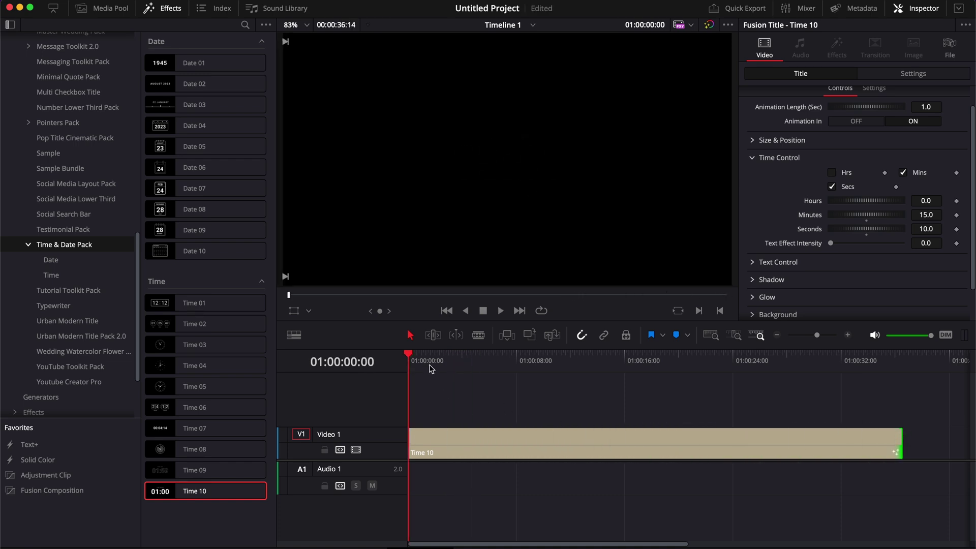
{"action": "key", "text": "space"}
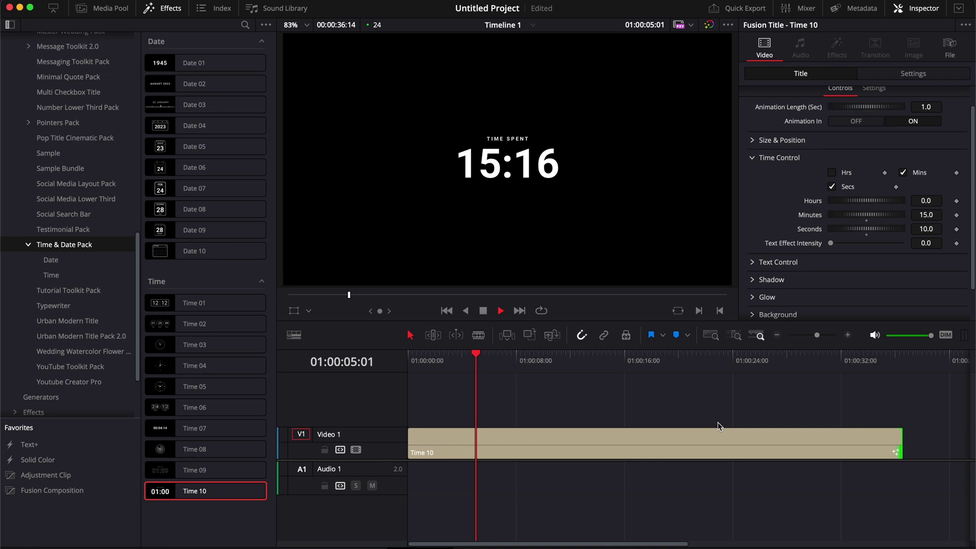
{"action": "key", "text": "space"}
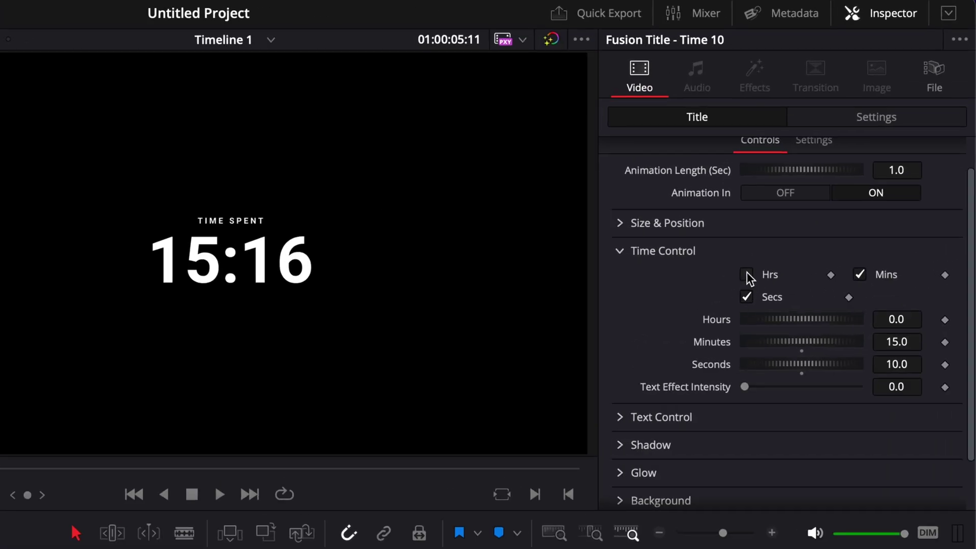
Step: Turn off the Hrs display and set the timer's Hours value to 0
{"action": "left_click", "coordinate": [747, 275]}
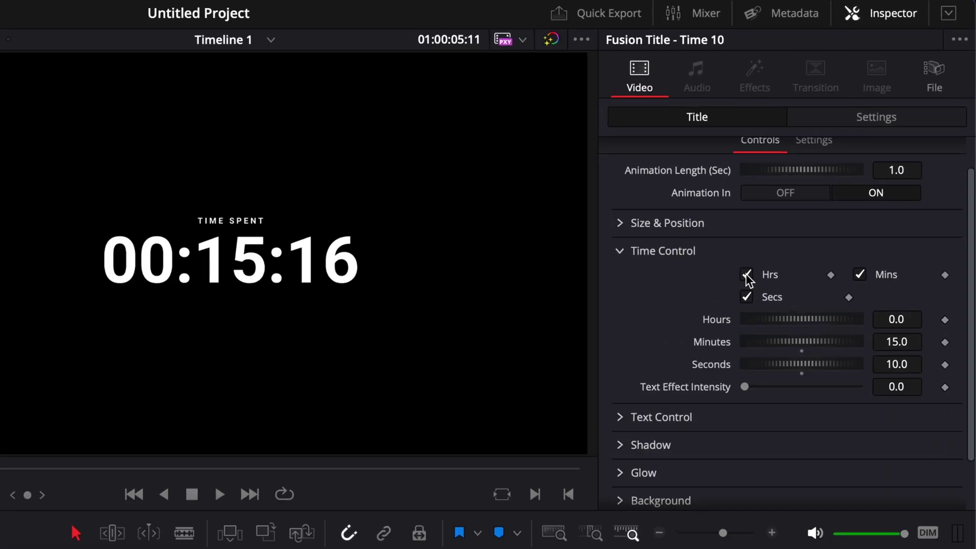
{"action": "left_click", "coordinate": [903, 316]}
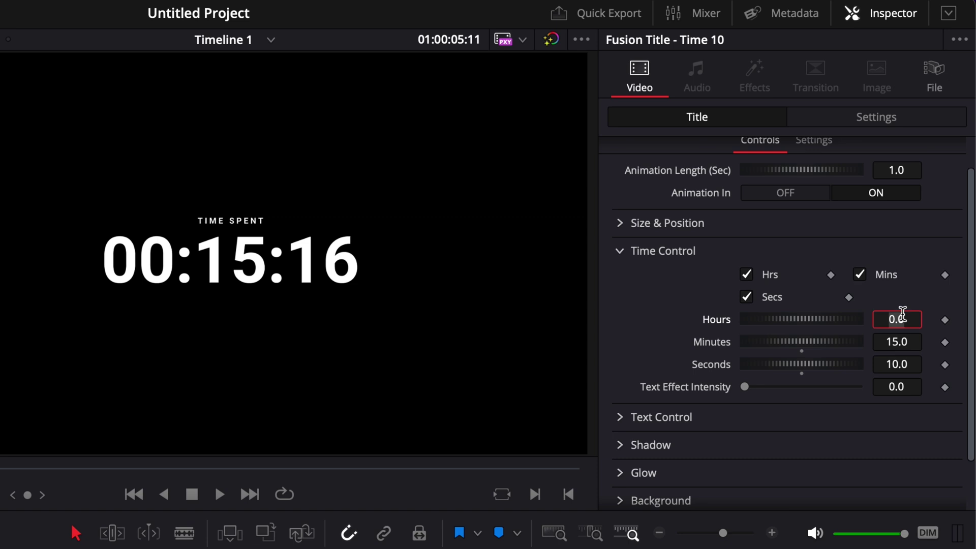
{"action": "type", "text": "1"}
{"action": "key", "text": "Tab"}
{"action": "scroll", "coordinate": [743, 244], "scroll_direction": "up", "scroll_amount": 2}
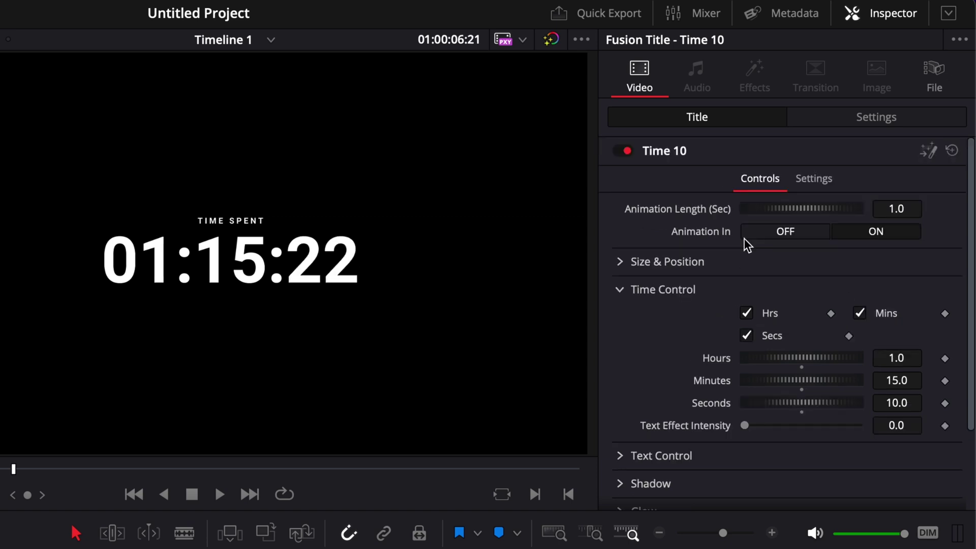
{"action": "left_click", "coordinate": [748, 313]}
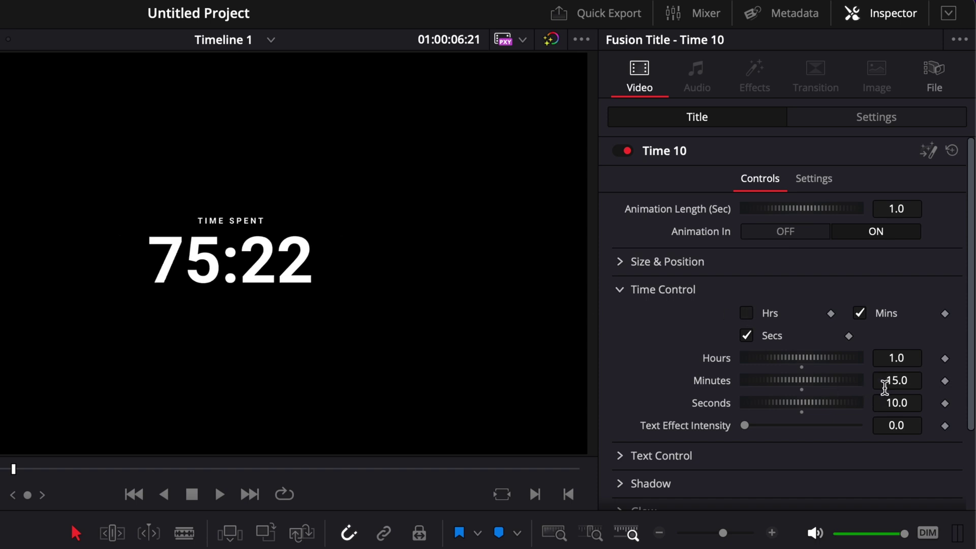
{"action": "double_click", "coordinate": [717, 359]}
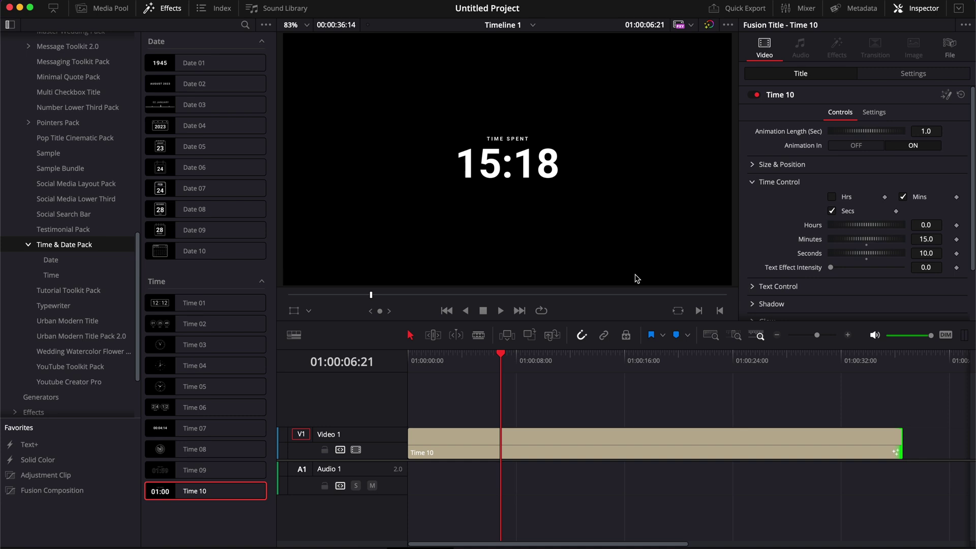
Step: Play the counter from the start and trim the clip end to the playhead
{"action": "key", "text": "Home"}
{"action": "key", "text": "space"}
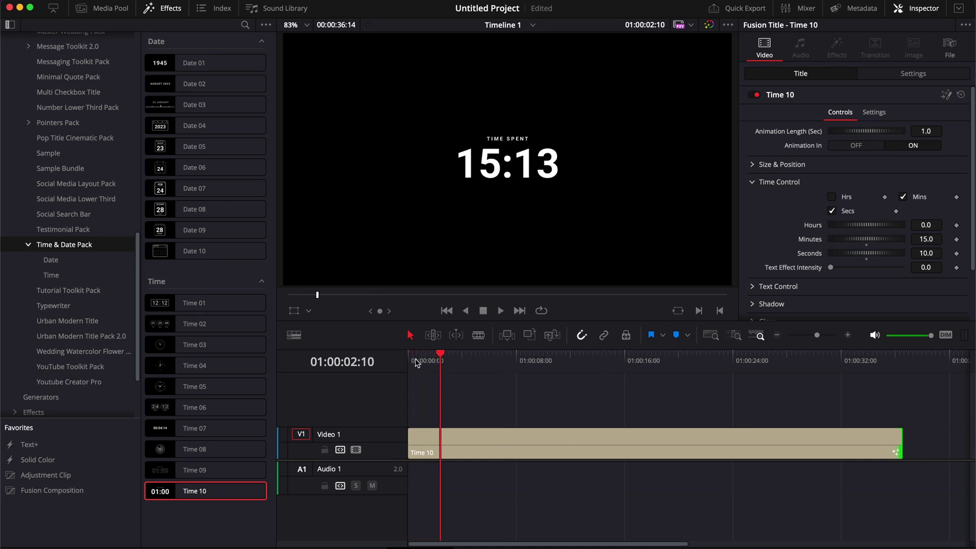
{"action": "left_click", "coordinate": [434, 360]}
{"action": "left_click_drag", "start_coordinate": [447, 365], "coordinate": [635, 363]}
{"action": "key", "text": "shift+]"}
Step: Turn the Time 10 clip into a new compound clip
{"action": "left_click", "coordinate": [633, 453]}
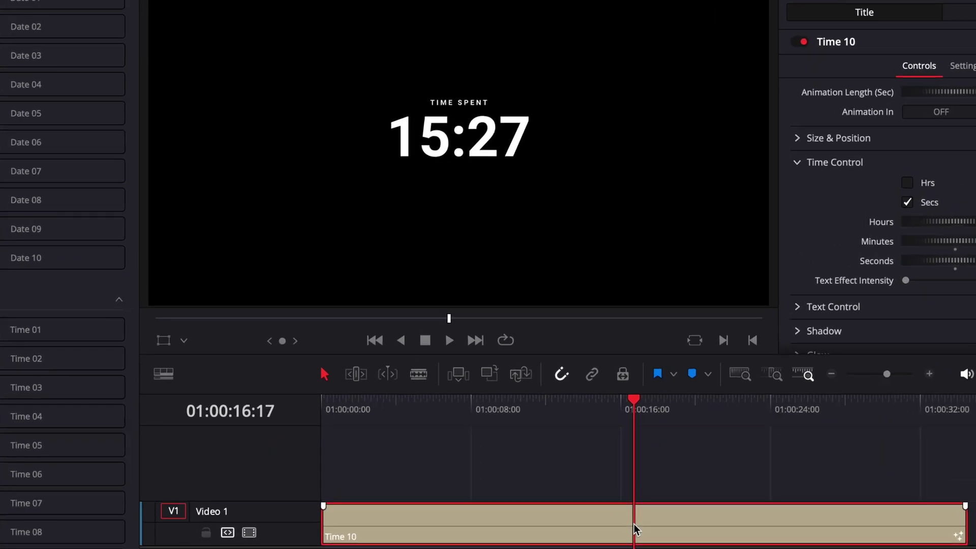
{"action": "right_click", "coordinate": [633, 450]}
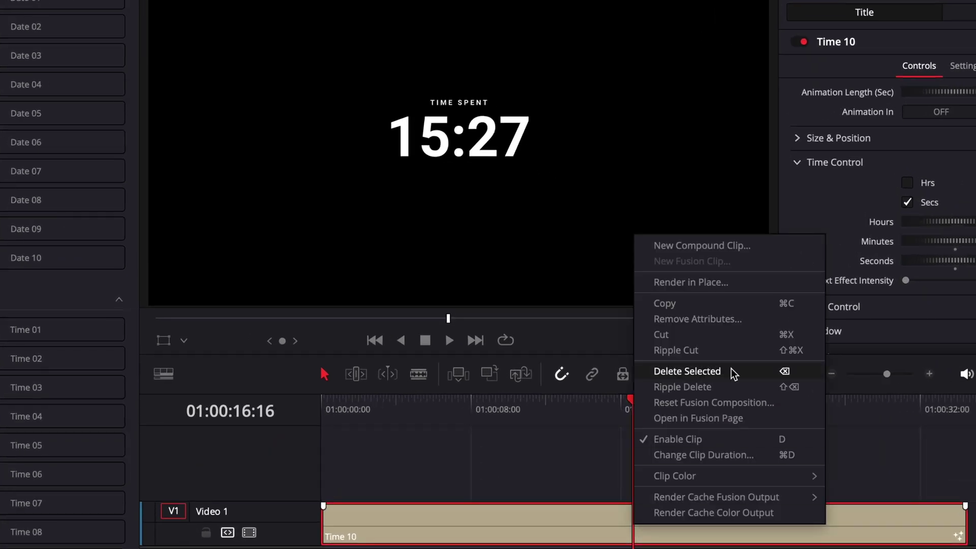
{"action": "left_click", "coordinate": [680, 242]}
{"action": "left_click", "coordinate": [539, 357]}
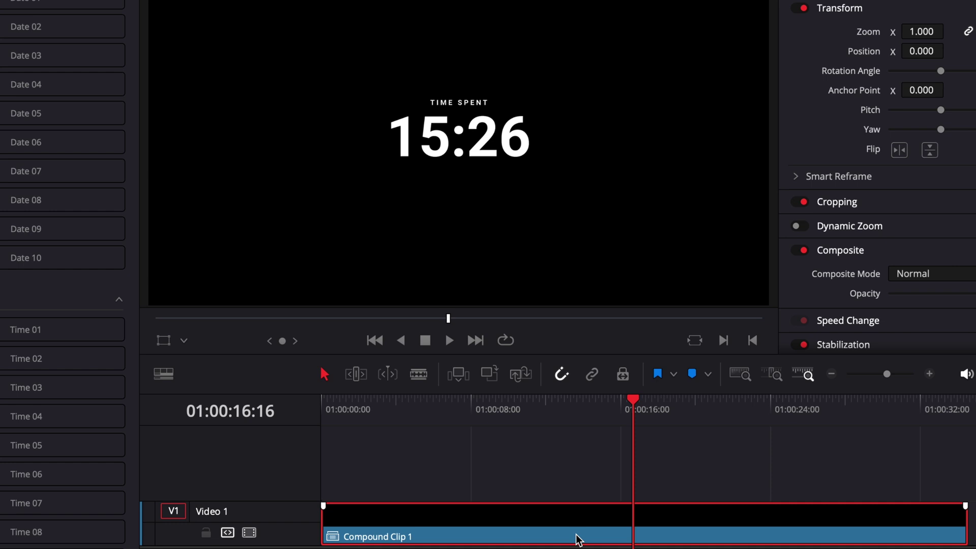
Step: Set the compound clip's speed to 1000% and play back the sped-up counter
{"action": "right_click", "coordinate": [583, 532]}
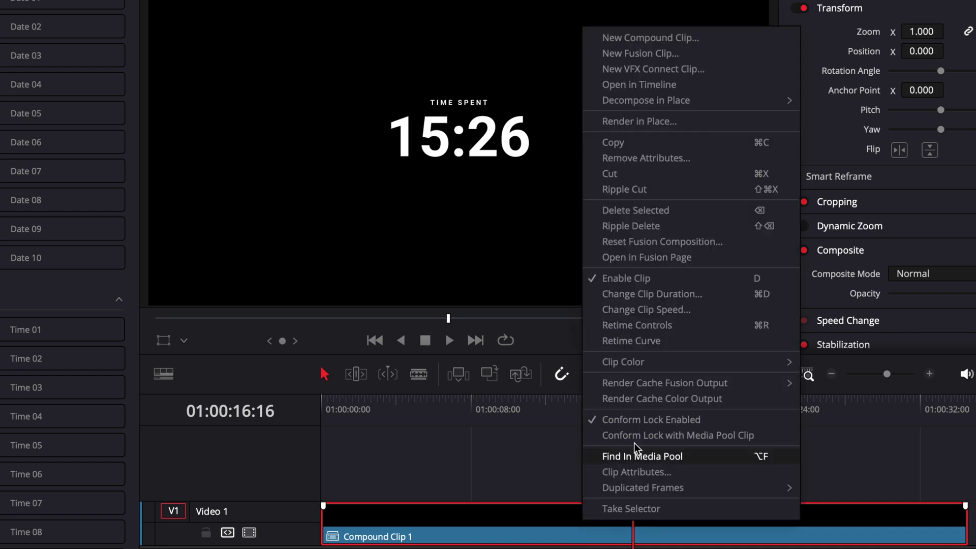
{"action": "left_click", "coordinate": [629, 309]}
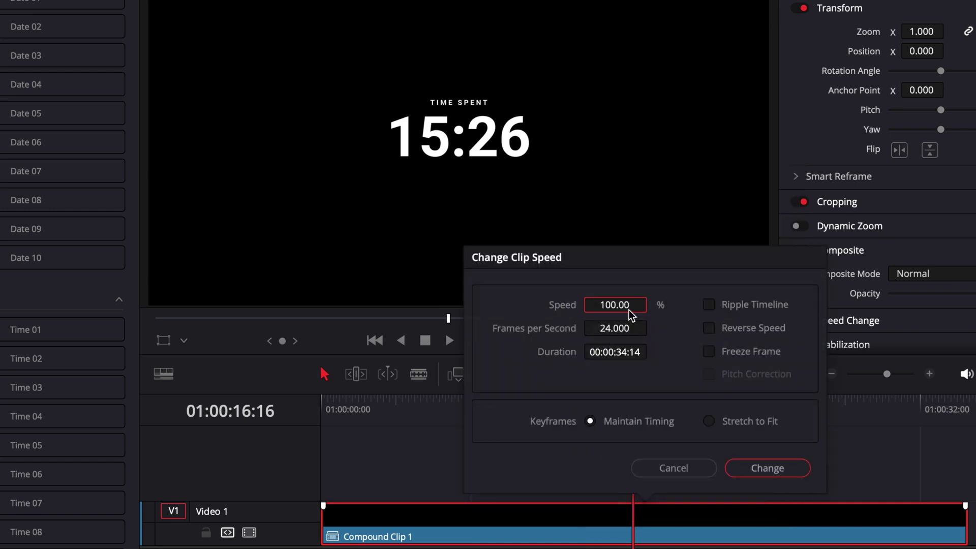
{"action": "left_click", "coordinate": [610, 305]}
{"action": "type", "text": "1."}
{"action": "type", "text": "000"}
{"action": "key", "text": "Return"}
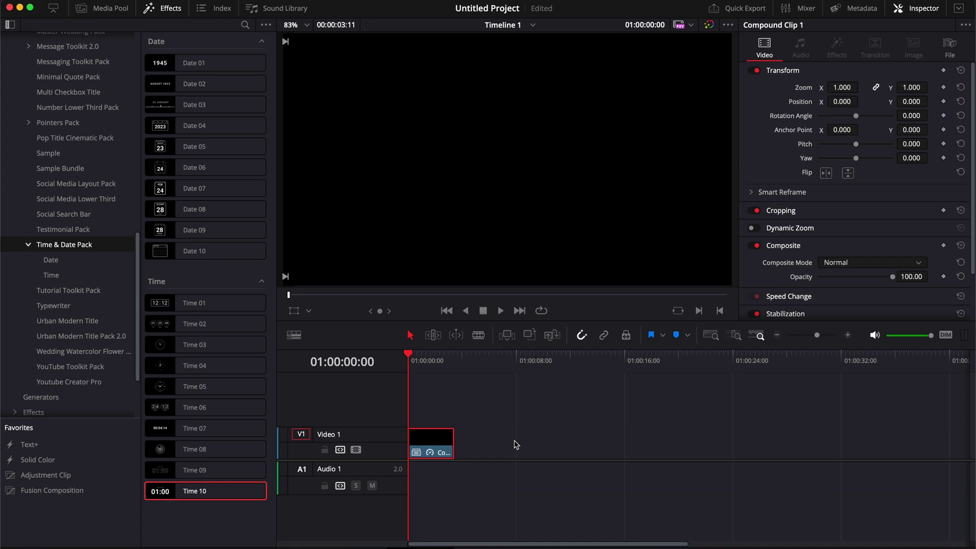
{"action": "key", "text": "space"}
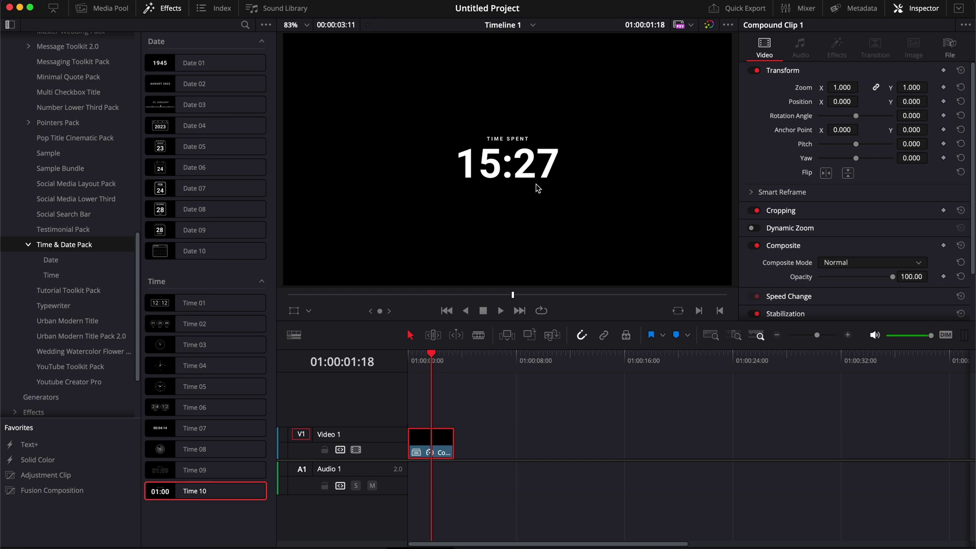
Step: Add the Time 08 clock title at the timeline start, lengthen it to the playhead, and play
{"action": "left_click_drag", "start_coordinate": [224, 449], "coordinate": [411, 450]}
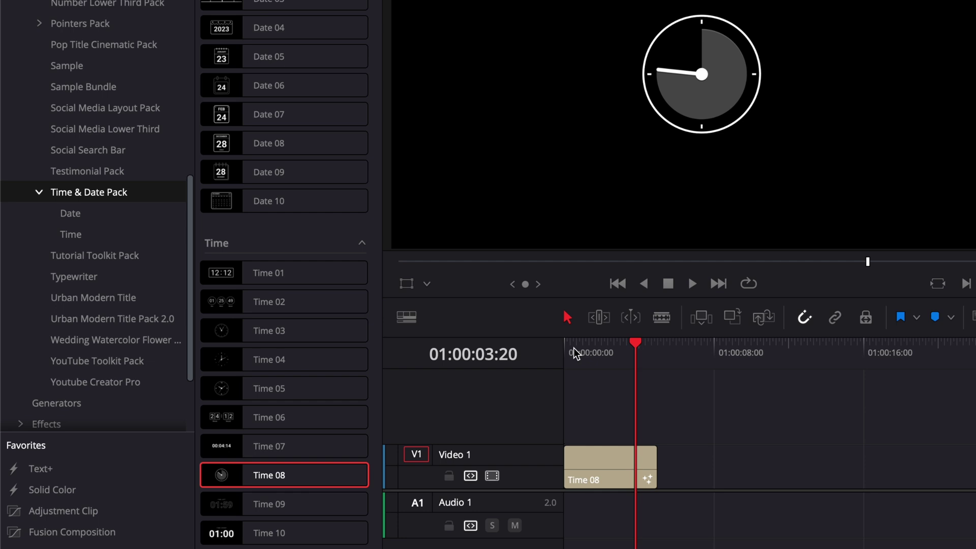
{"action": "left_click_drag", "start_coordinate": [574, 350], "coordinate": [756, 452]}
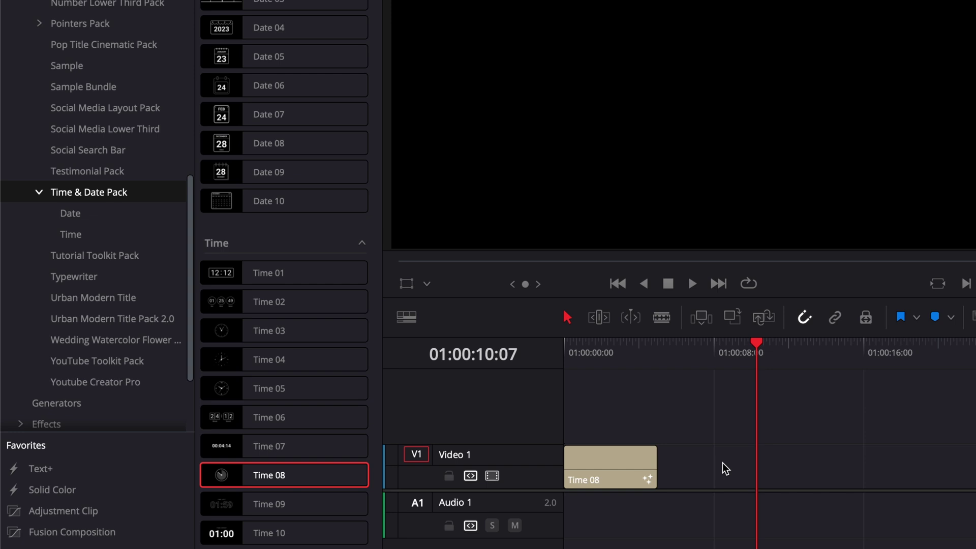
{"action": "left_click_drag", "start_coordinate": [651, 466], "coordinate": [743, 478]}
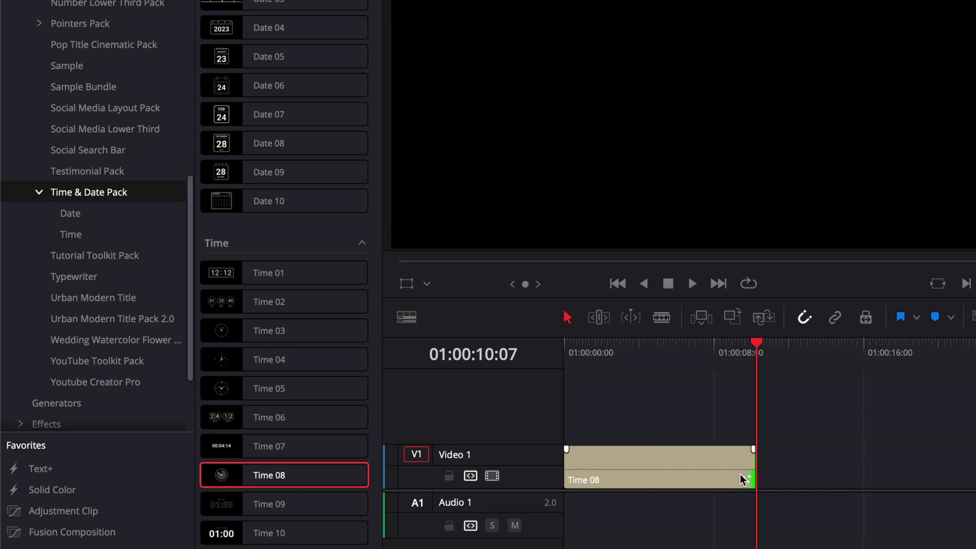
{"action": "left_click", "coordinate": [577, 348]}
{"action": "key", "text": "space"}
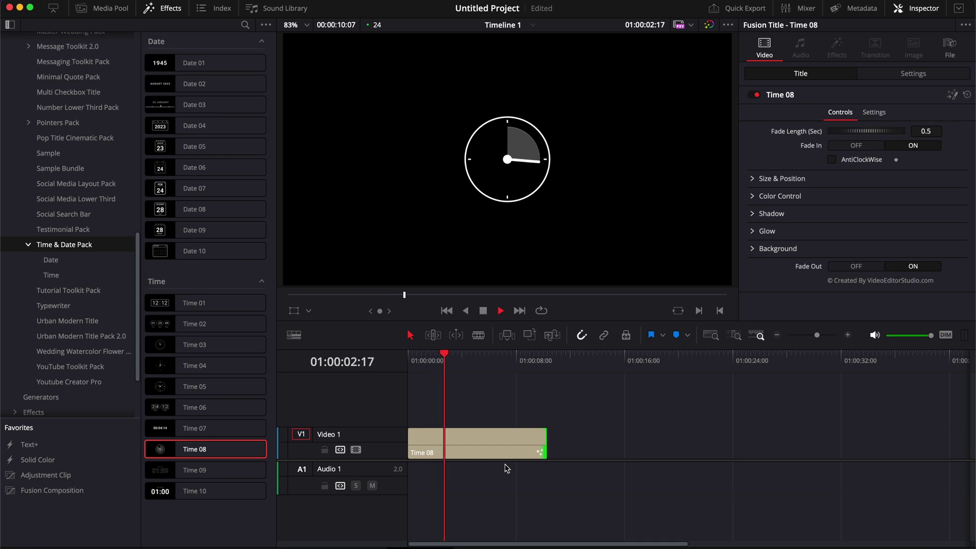
{"action": "key", "text": "space"}
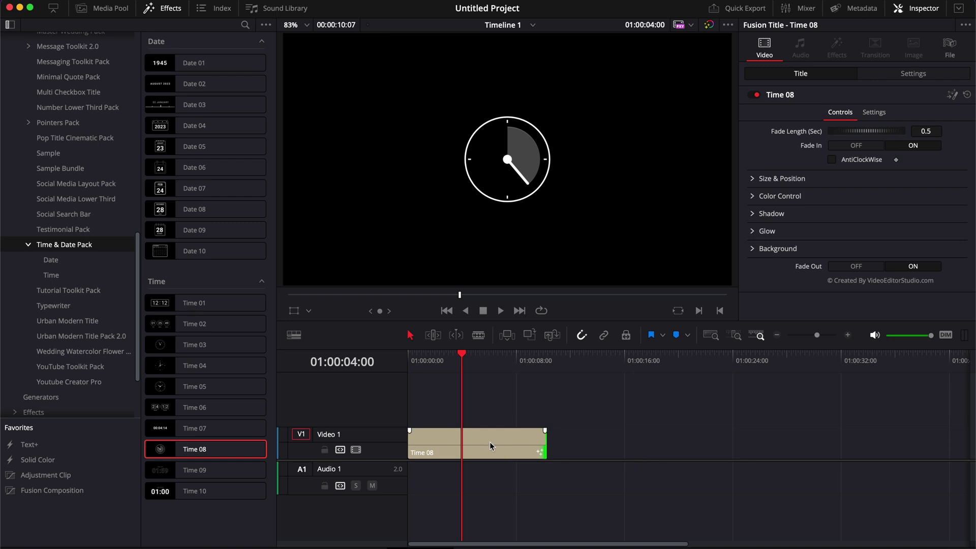
Step: Stretch the Time 08 clip much further and replay the clock from the start
{"action": "left_click_drag", "start_coordinate": [541, 446], "coordinate": [936, 446]}
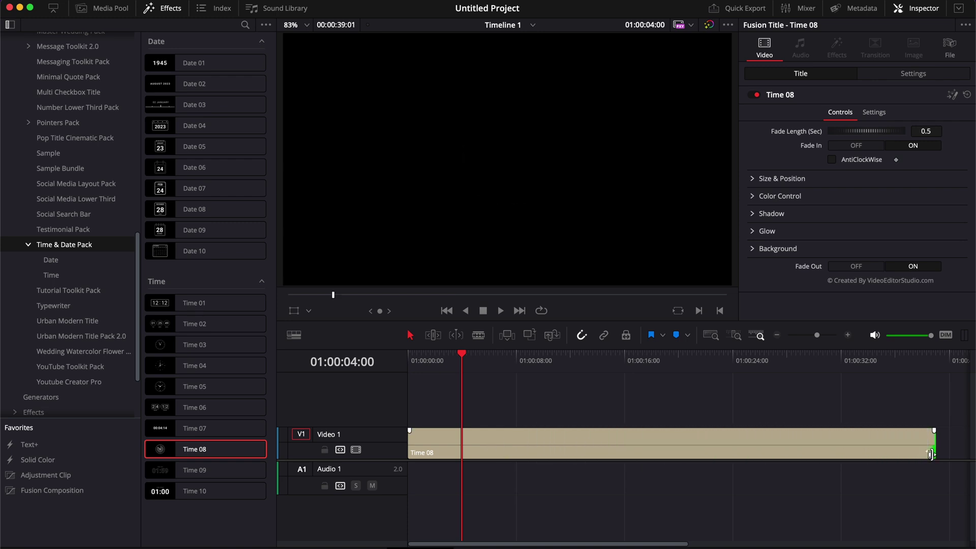
{"action": "left_click", "coordinate": [416, 363]}
{"action": "key", "text": "space"}
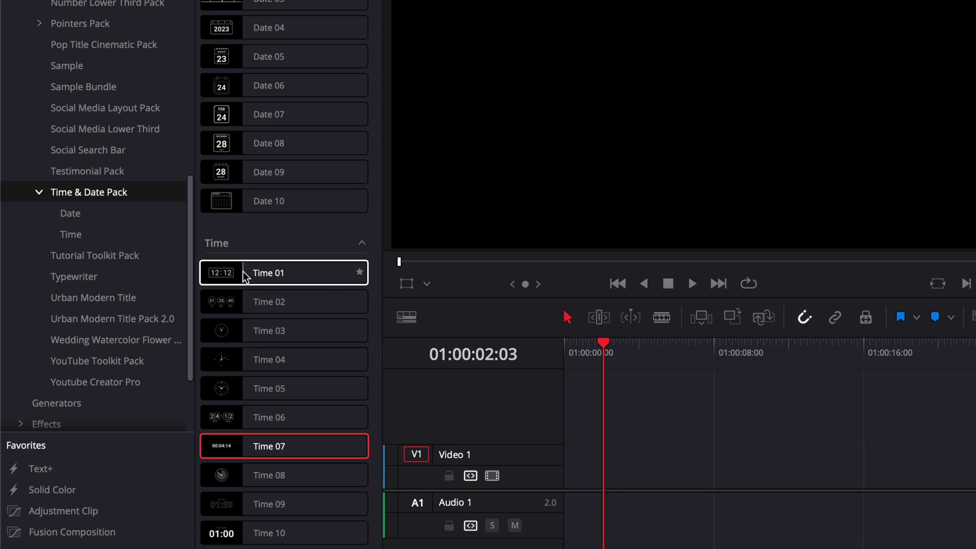
Step: Add the Time 01 clock title at the start of Video 1 and play its animation to 12:12
{"action": "left_click_drag", "start_coordinate": [244, 275], "coordinate": [574, 457]}
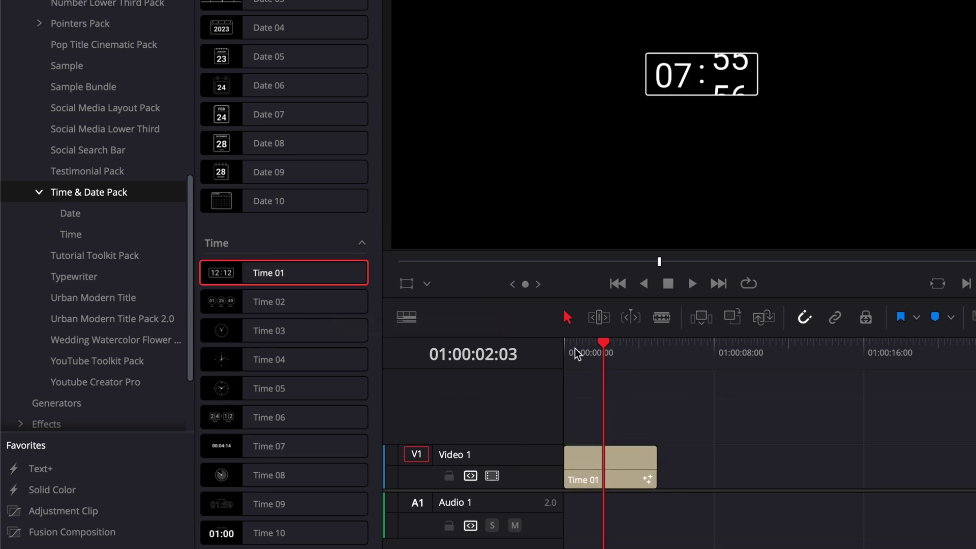
{"action": "key", "text": "Home"}
{"action": "key", "text": "space"}
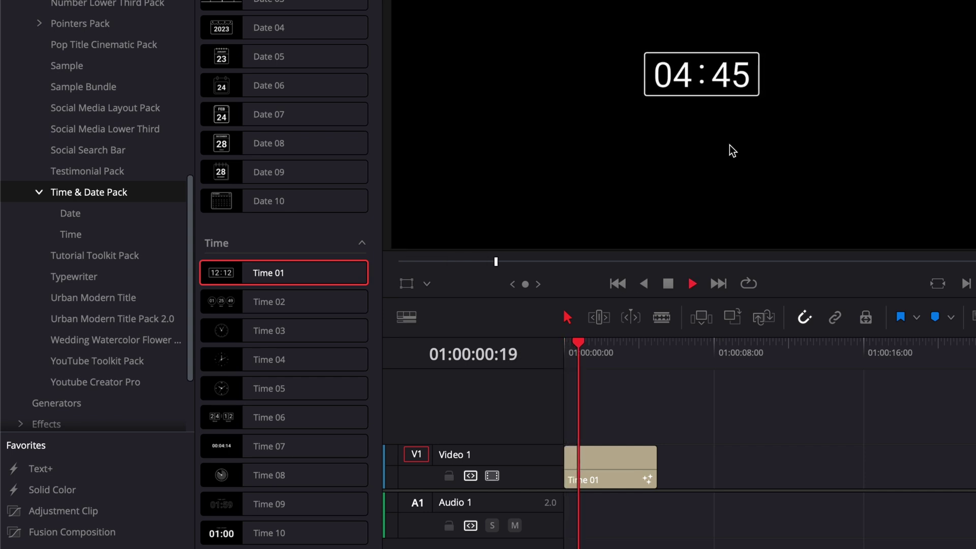
{"action": "key", "text": "space"}
{"action": "key", "text": "space"}
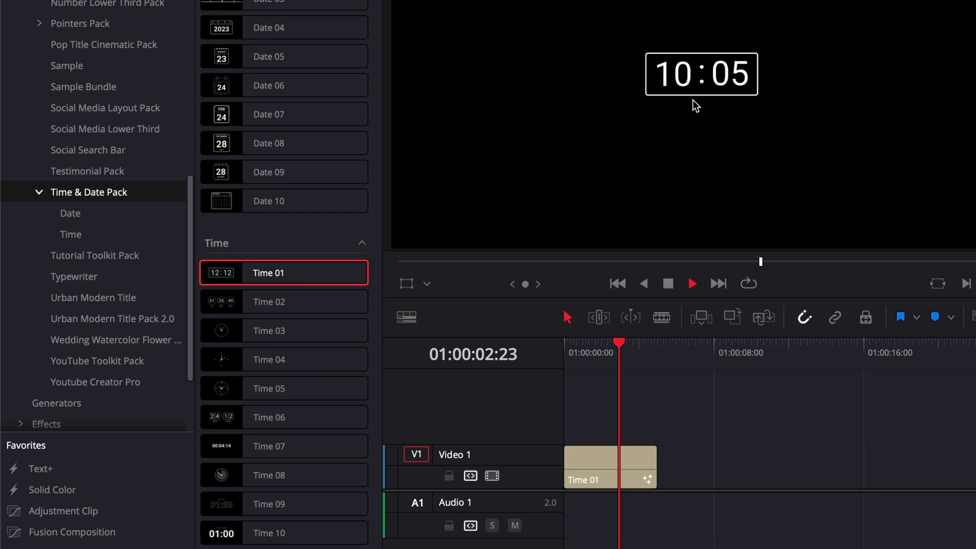
{"action": "key", "text": "space"}
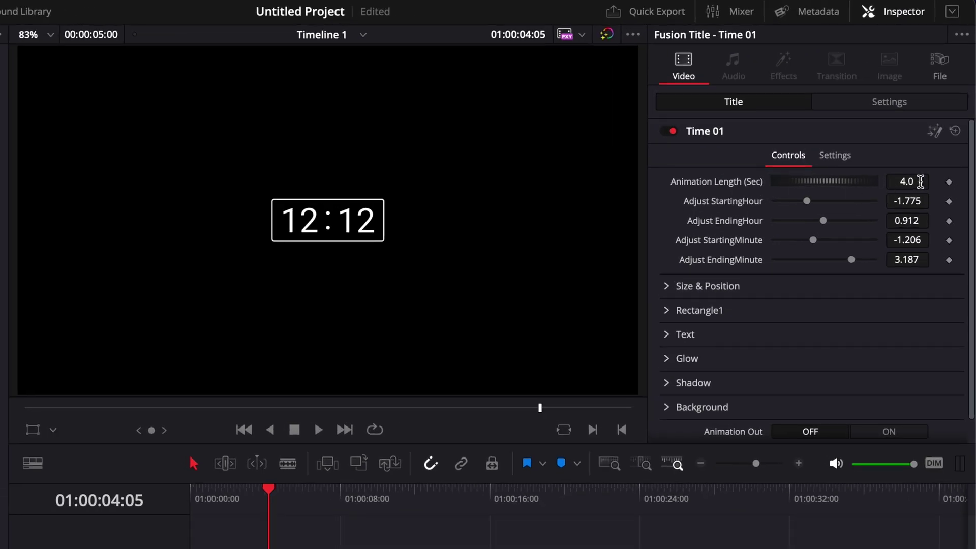
Step: Set Time 01's Animation Length to 2.0 seconds
{"action": "left_click", "coordinate": [912, 182]}
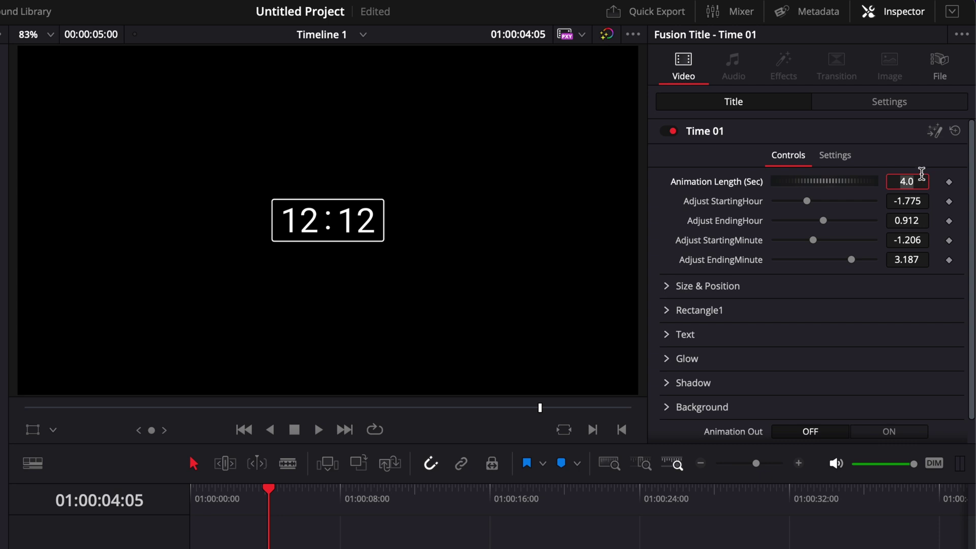
{"action": "key", "text": "Tab"}
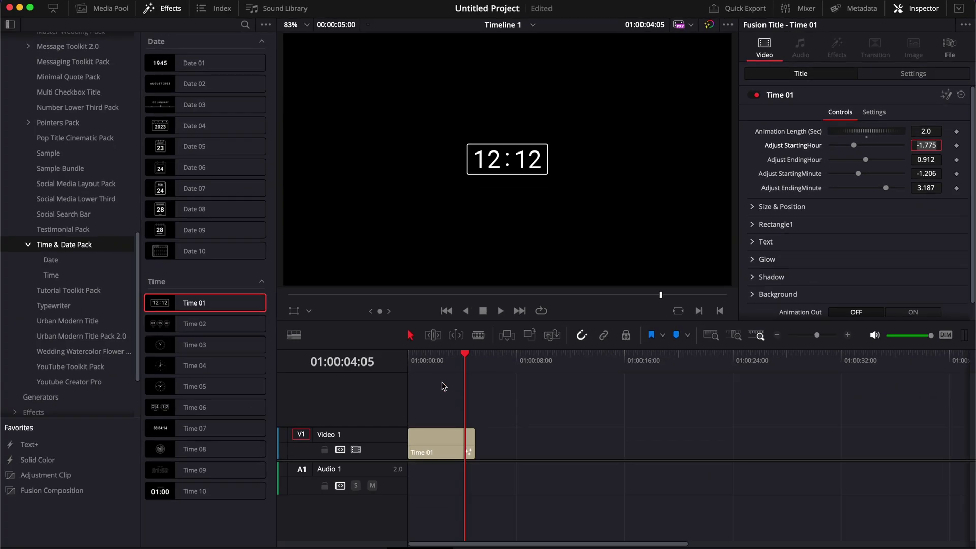
{"action": "left_click_drag", "start_coordinate": [464, 358], "coordinate": [413, 361]}
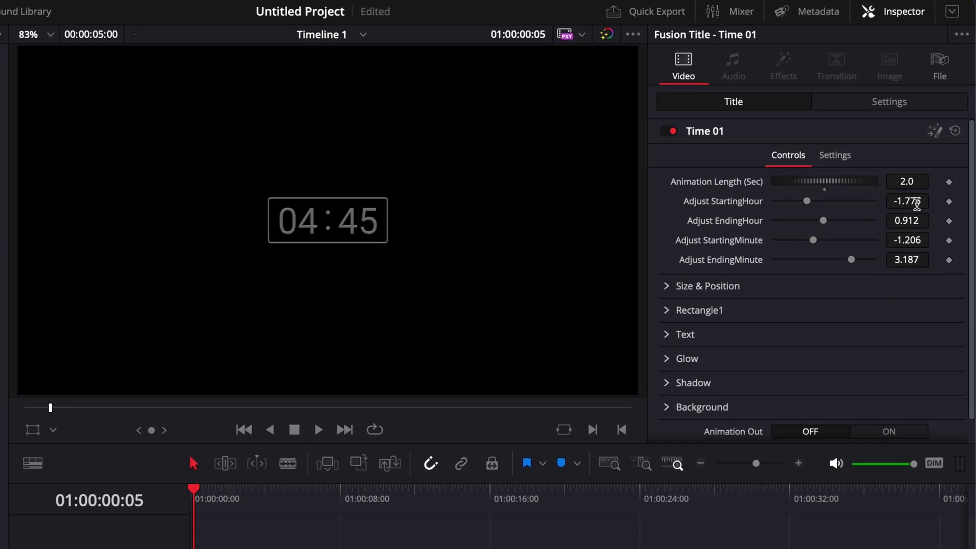
Step: Lower Adjust StartingHour to -1.315 and StartingMinute to -2.806 so the clock starts near 08:31
{"action": "mouse_move", "coordinate": [909, 204]}
{"action": "left_mouse_down"}
{"action": "mouse_move", "coordinate": [896, 204]}
{"action": "mouse_move", "coordinate": [914, 204]}
{"action": "mouse_move", "coordinate": [903, 222]}
{"action": "left_mouse_up"}
{"action": "key", "text": "ctrl+z"}
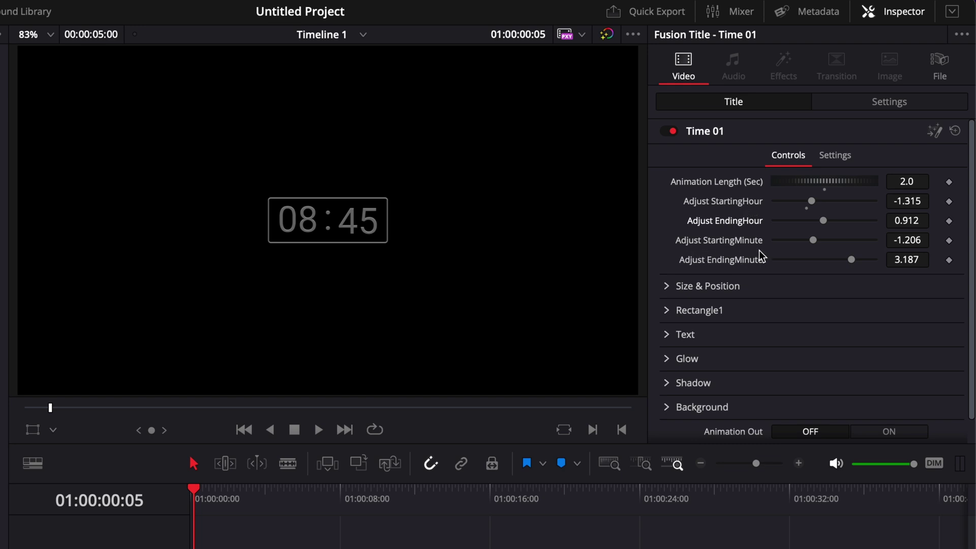
{"action": "left_click_drag", "start_coordinate": [914, 247], "coordinate": [900, 240]}
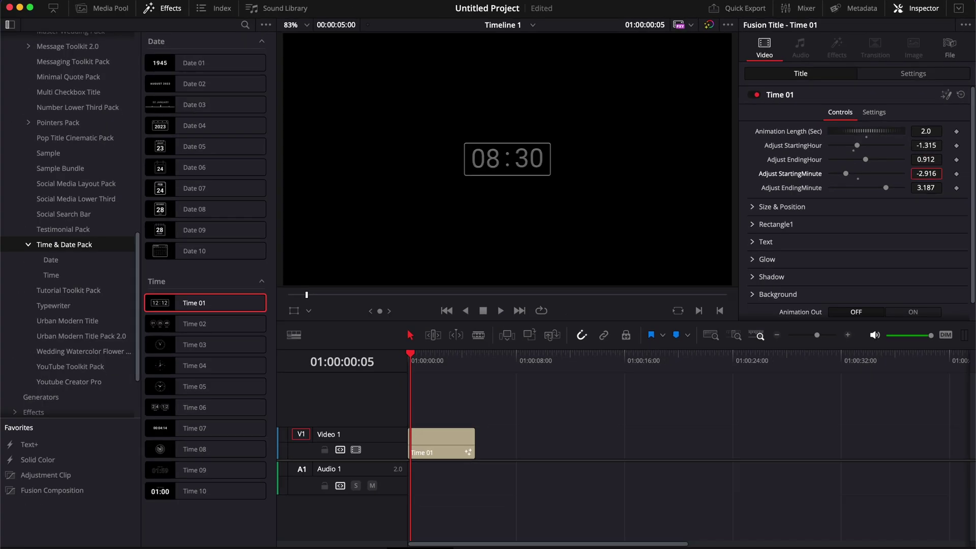
Step: Lower the ending hour and minute offsets to 0.229 and 1.703 so the clock stops at 10:45
{"action": "key", "text": "space"}
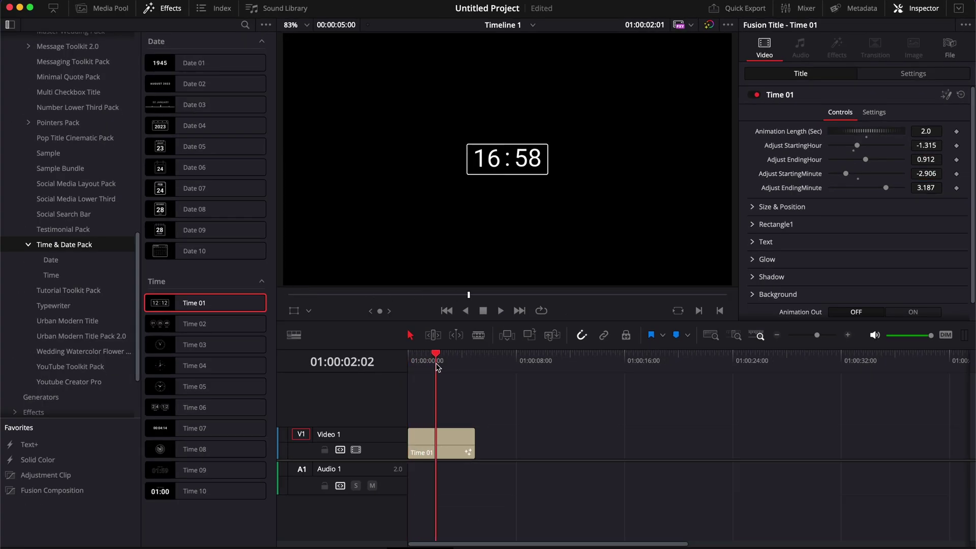
{"action": "key", "text": "space"}
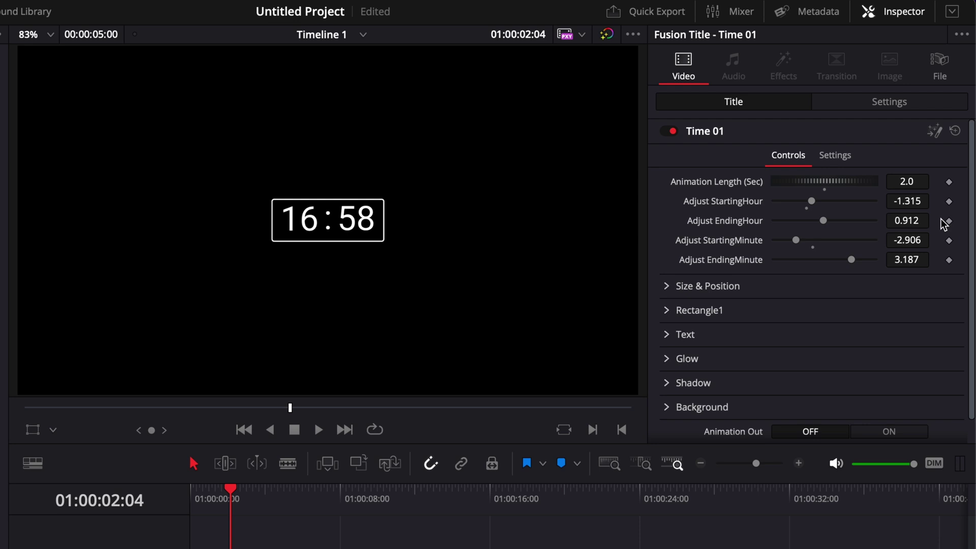
{"action": "left_click_drag", "start_coordinate": [907, 220], "coordinate": [895, 220]}
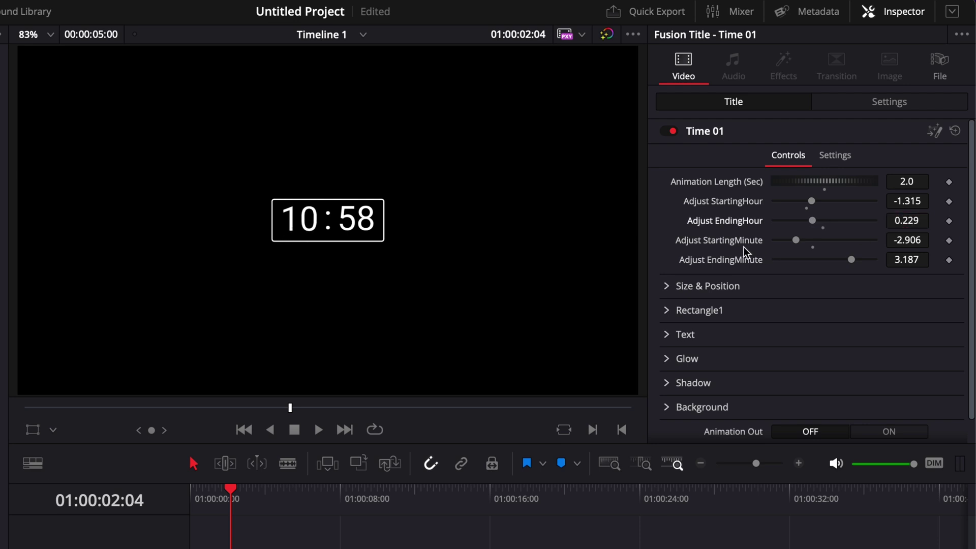
{"action": "left_click_drag", "start_coordinate": [918, 261], "coordinate": [908, 265]}
{"action": "left_click", "coordinate": [201, 503]}
{"action": "key", "text": "space"}
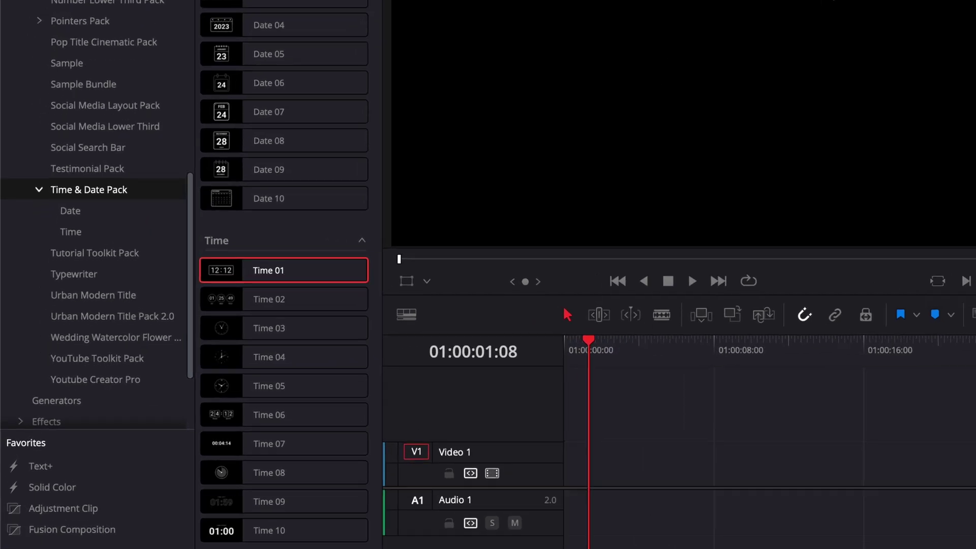
Step: Place the Time 02 timer title on Video 1, preview it, and lengthen its clip
{"action": "left_click_drag", "start_coordinate": [282, 302], "coordinate": [568, 488]}
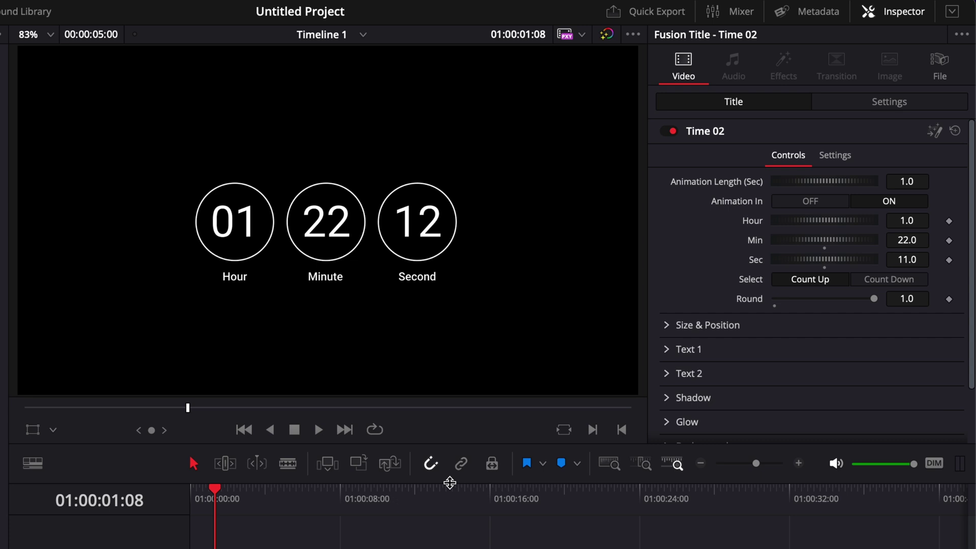
{"action": "key", "text": "Home"}
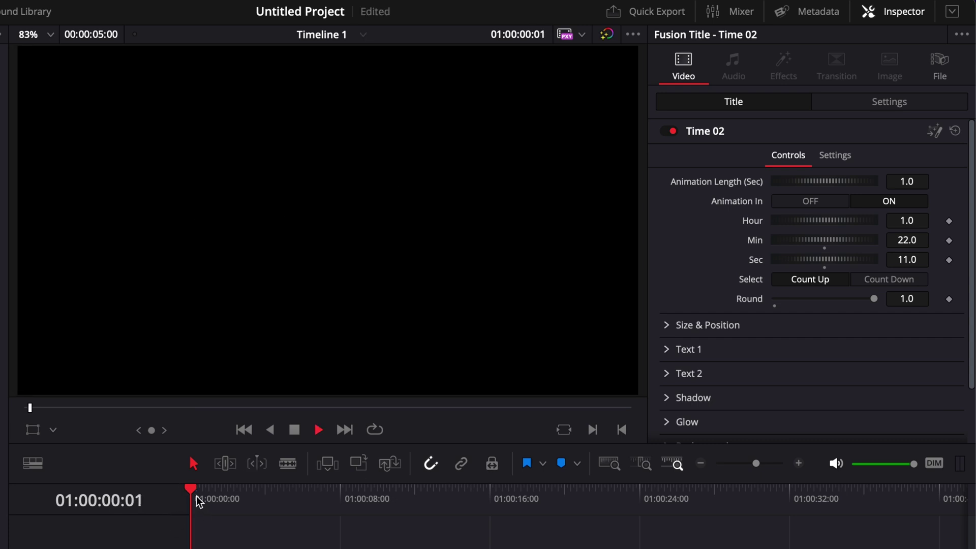
{"action": "key", "text": "space"}
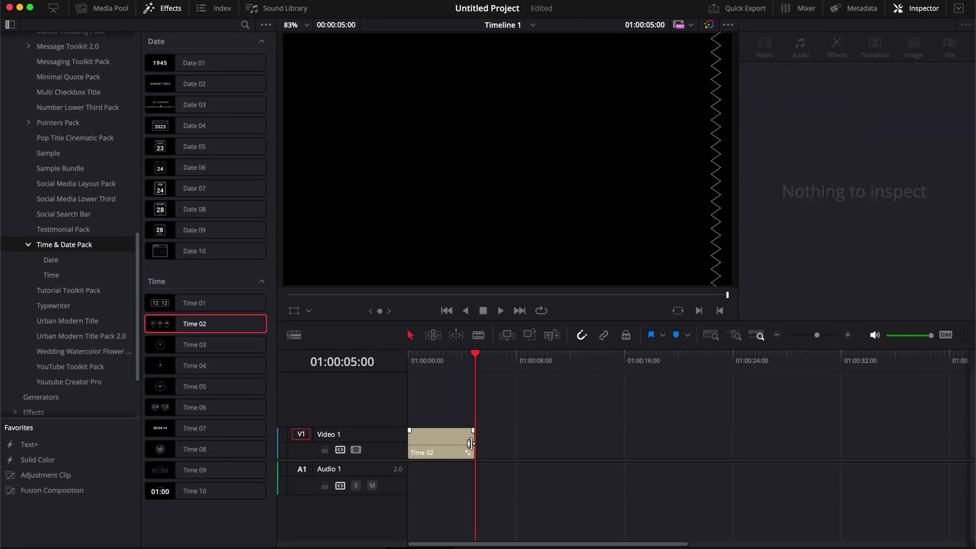
{"action": "left_click_drag", "start_coordinate": [470, 443], "coordinate": [962, 444]}
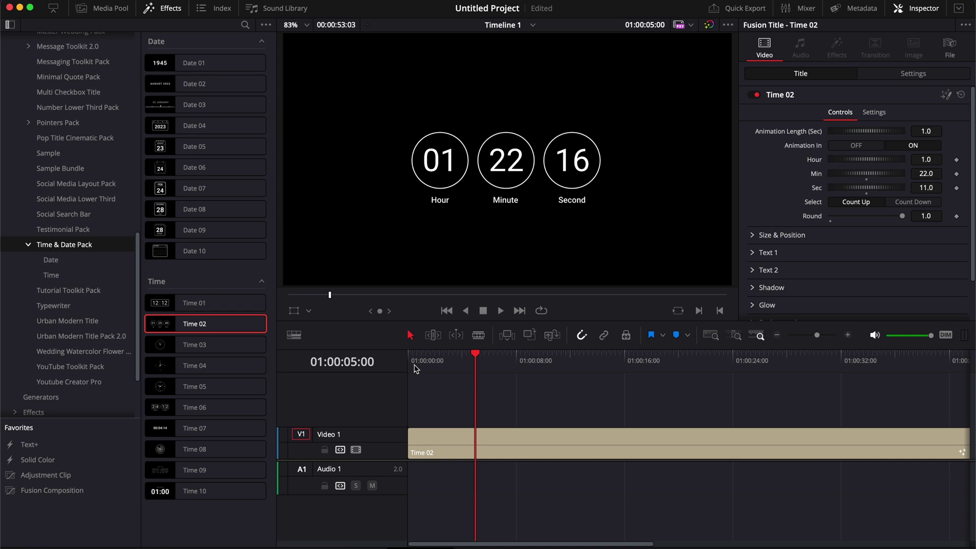
Step: Make Time 02 count down from 00:20:00 (Hour 0, Min 20, Sec -52) and preview it
{"action": "left_click", "coordinate": [414, 364]}
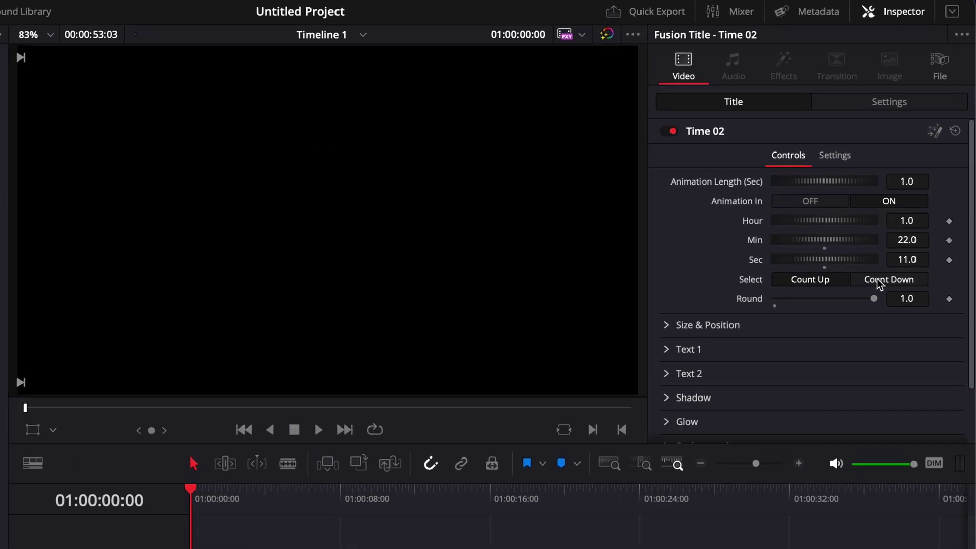
{"action": "key", "text": "space"}
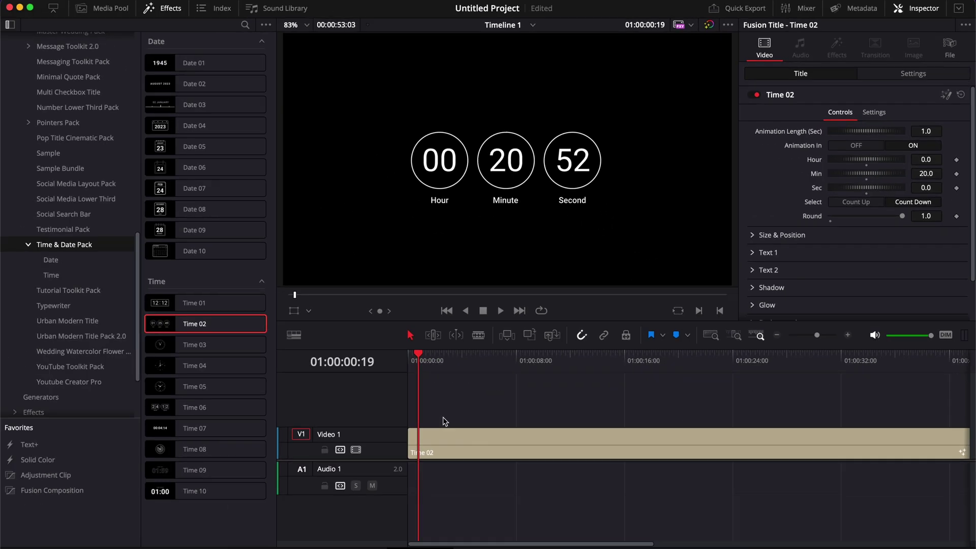
{"action": "mouse_move", "coordinate": [208, 491]}
{"action": "left_mouse_down"}
{"action": "mouse_move", "coordinate": [191, 492]}
{"action": "mouse_move", "coordinate": [210, 490]}
{"action": "left_mouse_up"}
{"action": "mouse_move", "coordinate": [421, 354]}
{"action": "left_mouse_down"}
{"action": "mouse_move", "coordinate": [408, 355]}
{"action": "mouse_move", "coordinate": [419, 360]}
{"action": "left_mouse_up"}
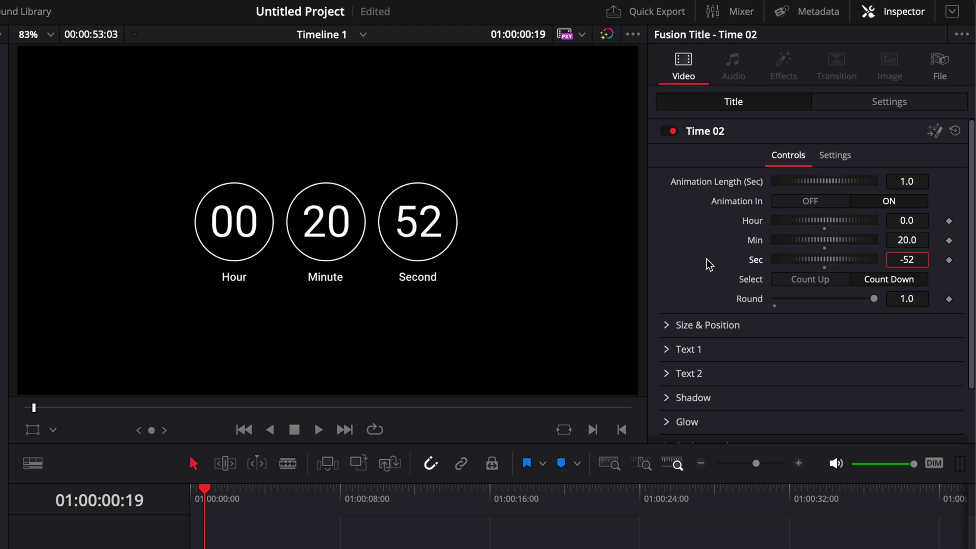
{"action": "key", "text": "Return"}
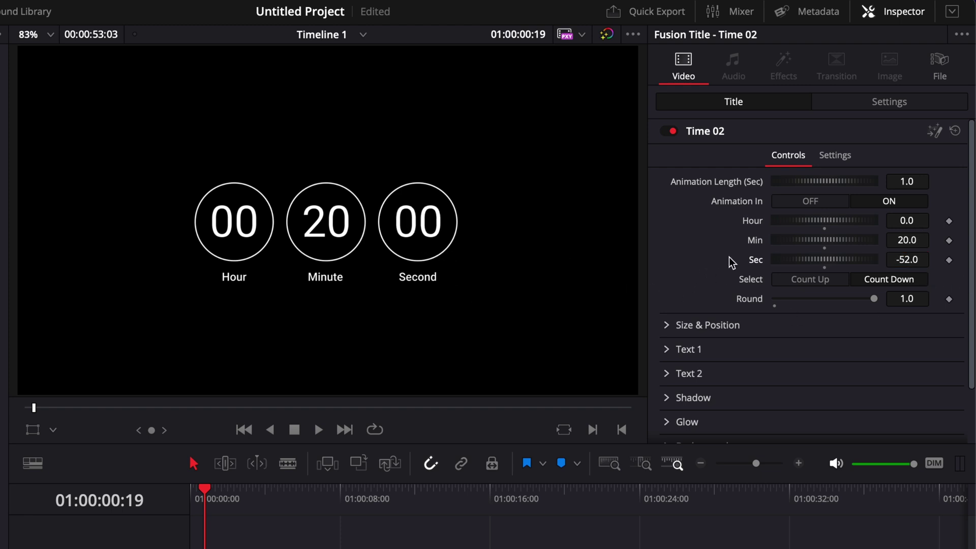
{"action": "left_click", "coordinate": [194, 494]}
{"action": "key", "text": "space"}
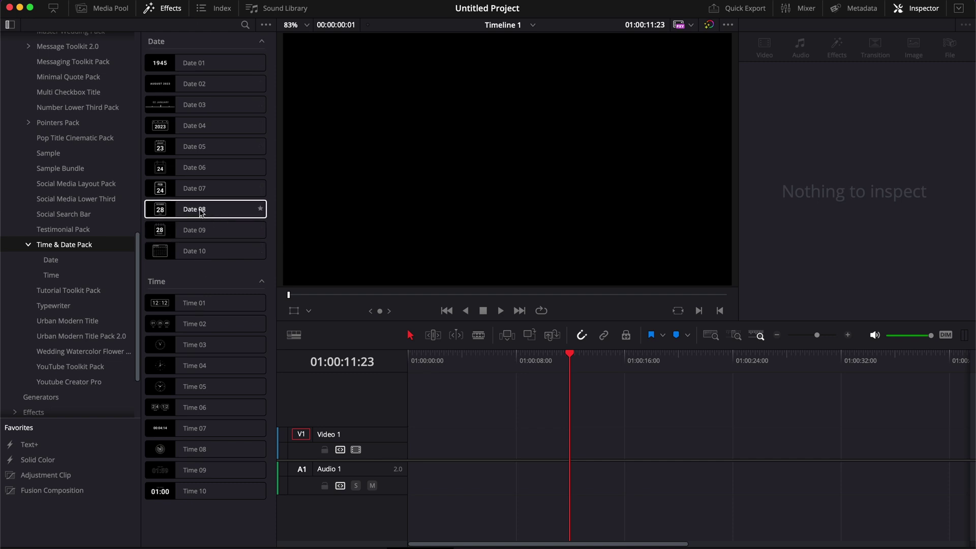
Step: Add Date 07 at the start of Video 1, extend it to about 36 seconds, and preview the date roll
{"action": "left_click_drag", "start_coordinate": [183, 193], "coordinate": [413, 457]}
{"action": "left_click", "coordinate": [438, 363]}
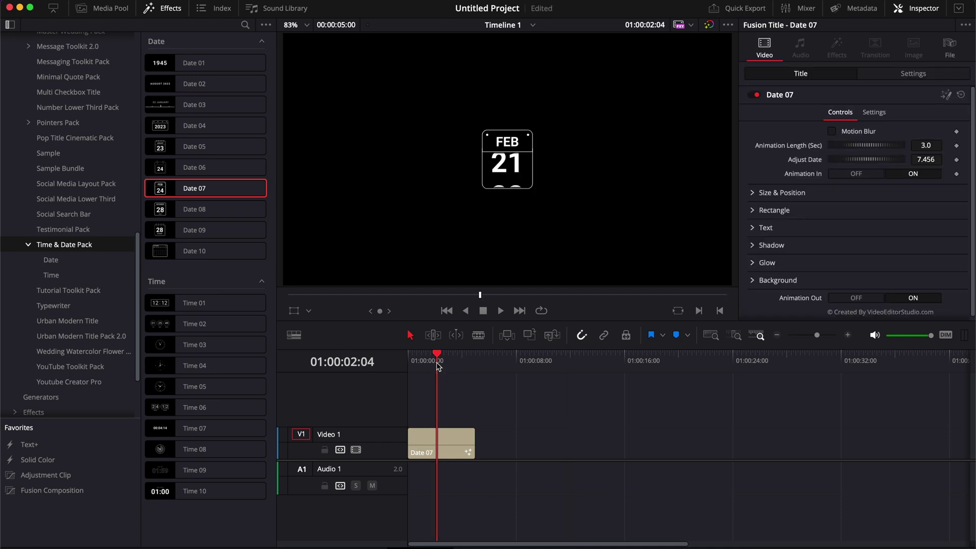
{"action": "left_click_drag", "start_coordinate": [473, 447], "coordinate": [887, 477]}
{"action": "left_click", "coordinate": [590, 364]}
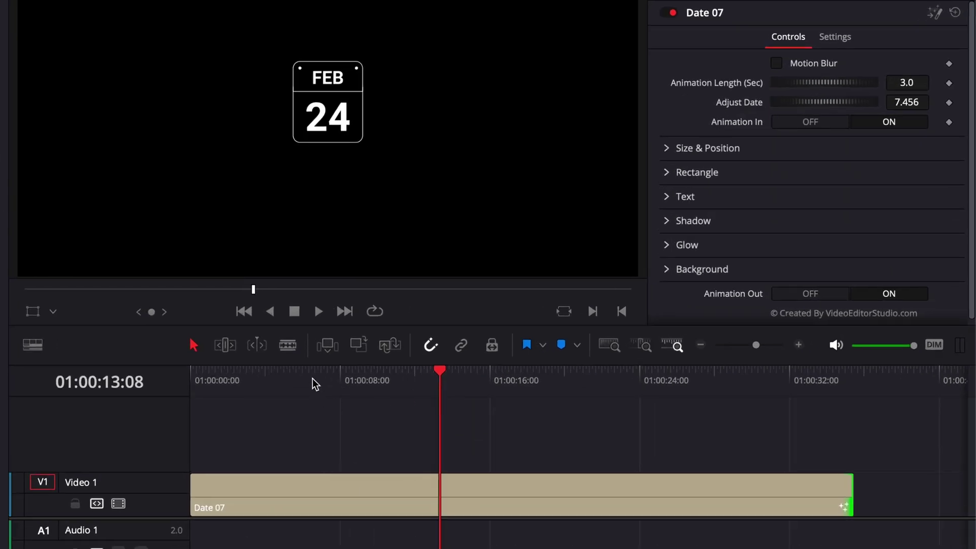
{"action": "left_click_drag", "start_coordinate": [498, 363], "coordinate": [449, 363]}
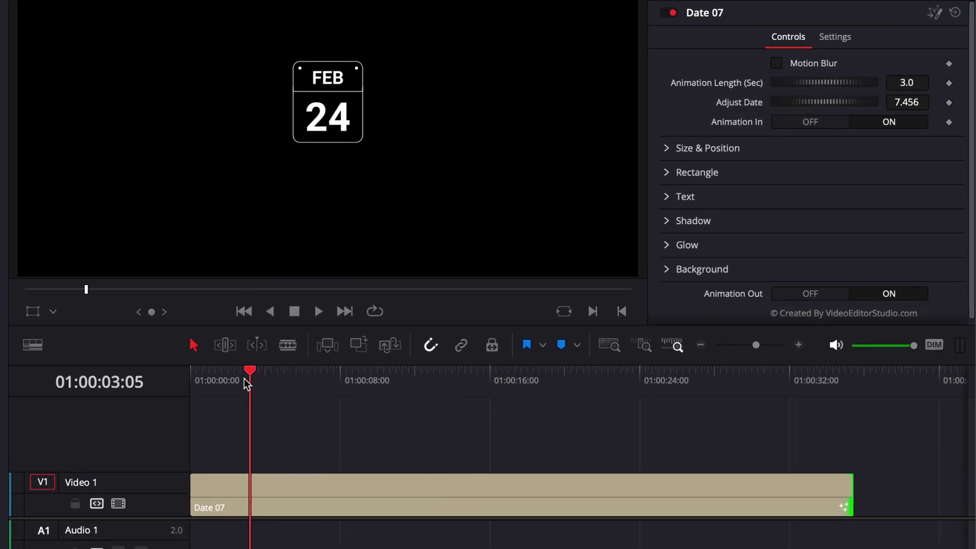
{"action": "mouse_move", "coordinate": [244, 380]}
{"action": "left_mouse_down"}
{"action": "mouse_move", "coordinate": [199, 379]}
{"action": "mouse_move", "coordinate": [248, 381]}
{"action": "left_mouse_up"}
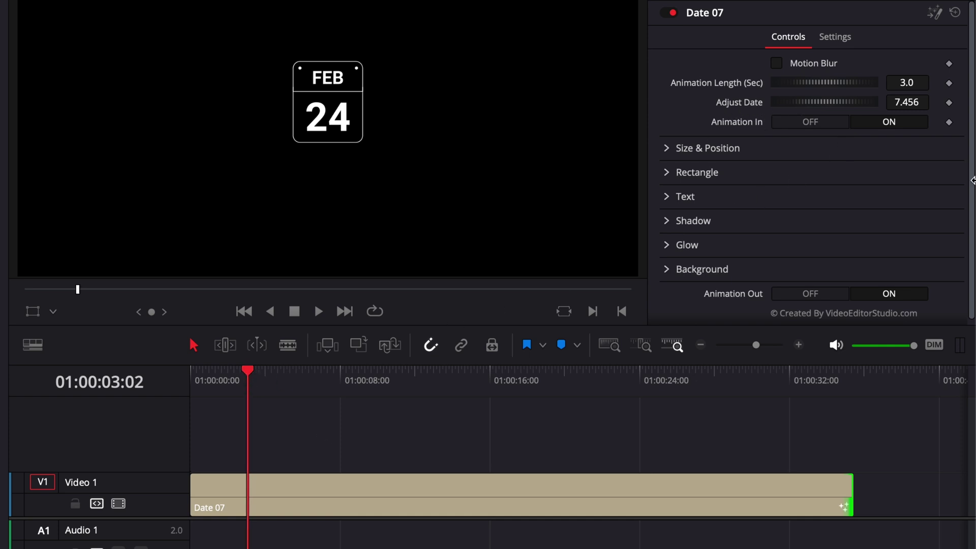
Step: Set Adjust Date to 6.255 so the calendar lands on FEB 15
{"action": "mouse_move", "coordinate": [914, 102]}
{"action": "left_mouse_down"}
{"action": "mouse_move", "coordinate": [921, 111]}
{"action": "mouse_move", "coordinate": [926, 102]}
{"action": "left_mouse_up"}
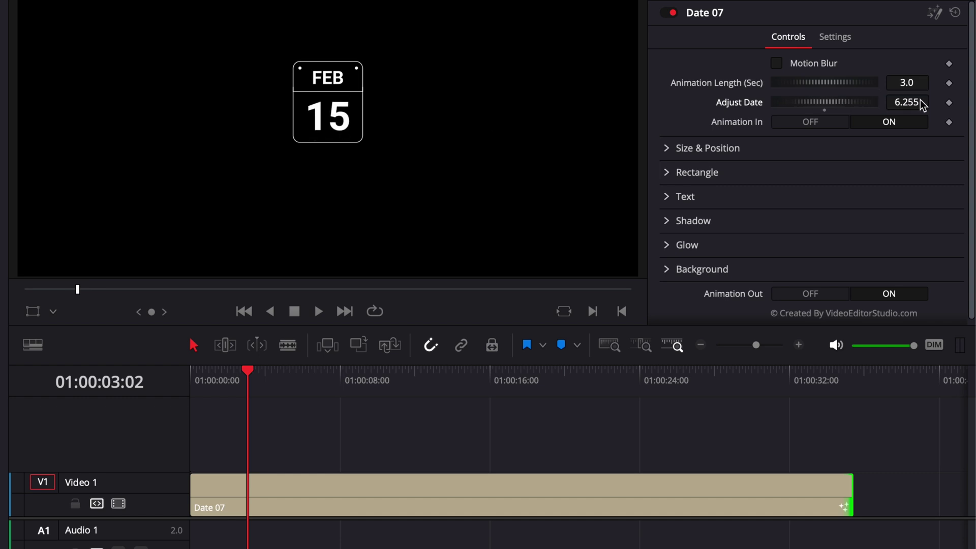
{"action": "left_click", "coordinate": [202, 382]}
{"action": "key", "text": "space"}
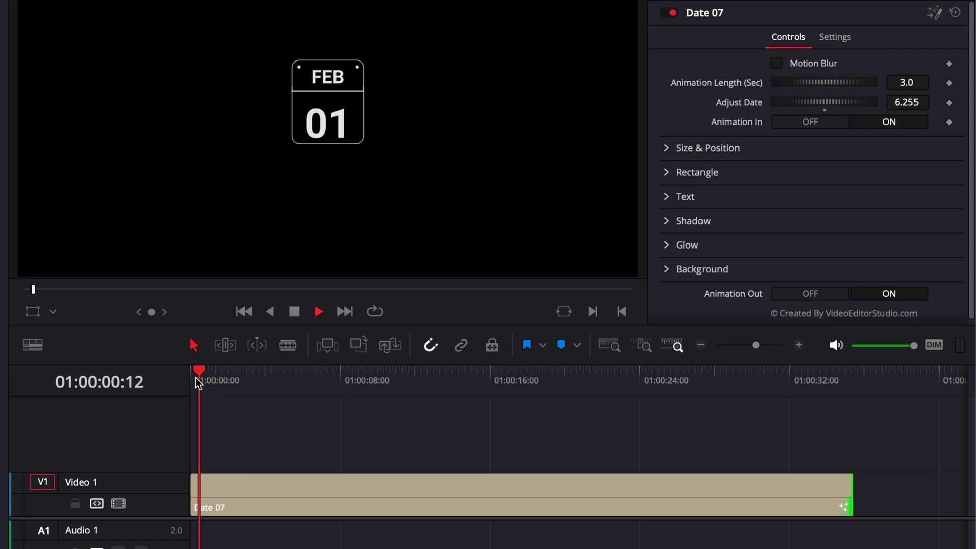
{"action": "key", "text": "space"}
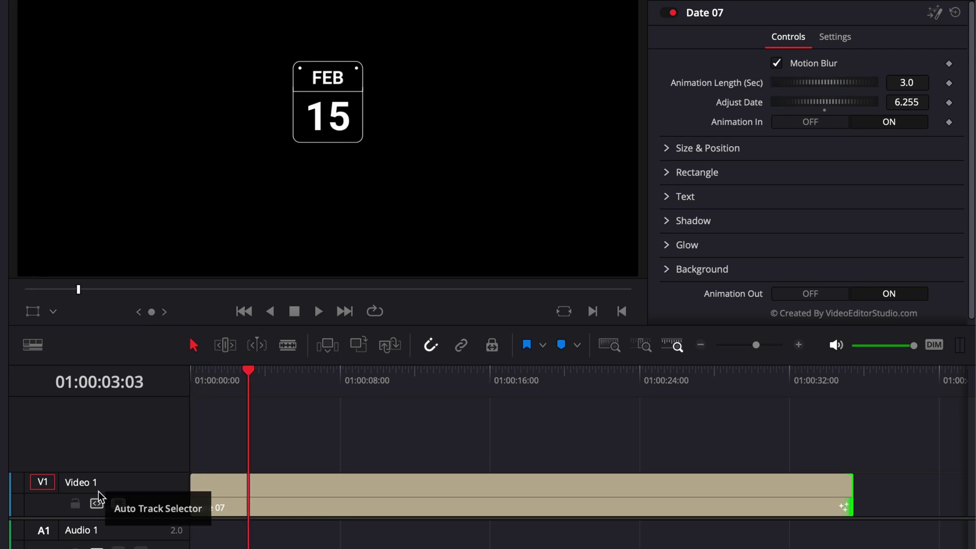
Step: Replay the Date 07 roll with Motion Blur turned on
{"action": "left_click", "coordinate": [193, 381]}
{"action": "key", "text": "space"}
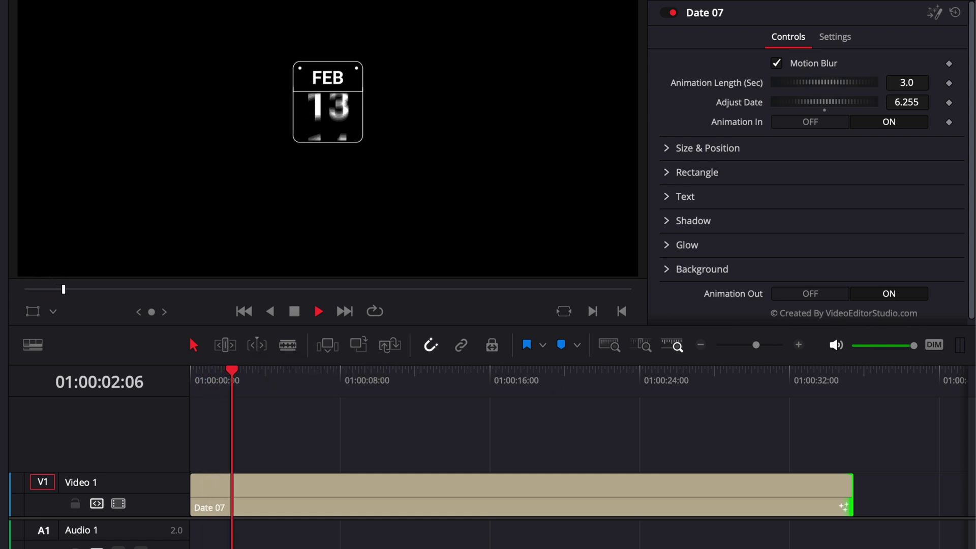
{"action": "key", "text": "space"}
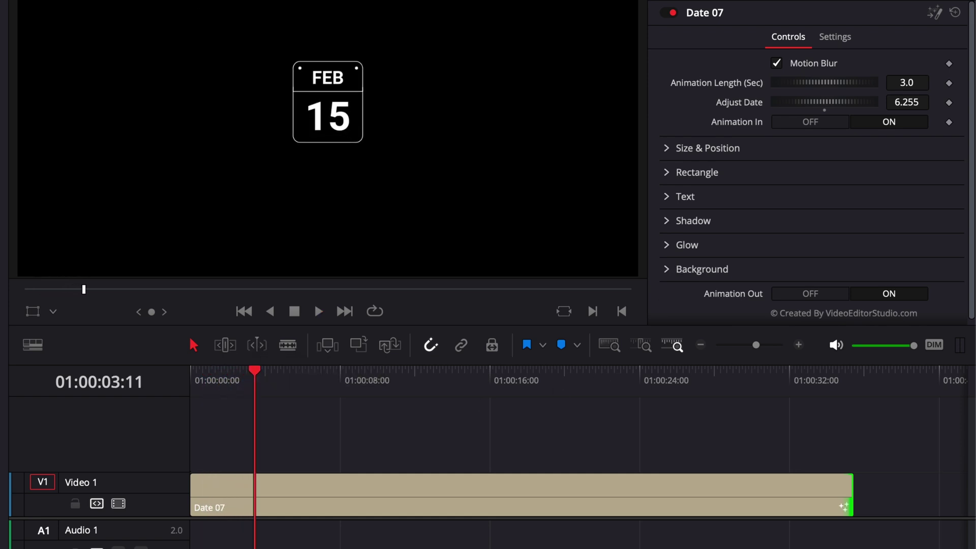
{"action": "key", "text": "Home"}
{"action": "key", "text": "space"}
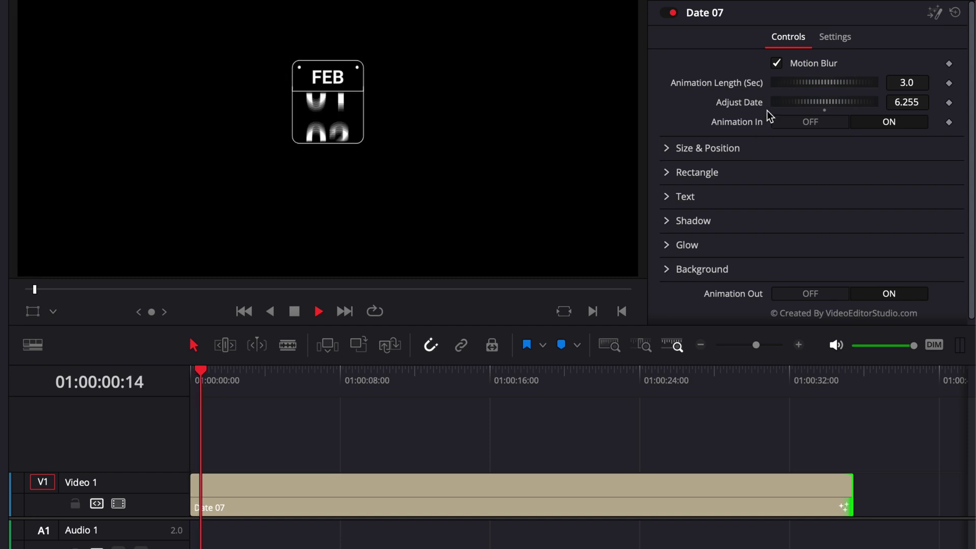